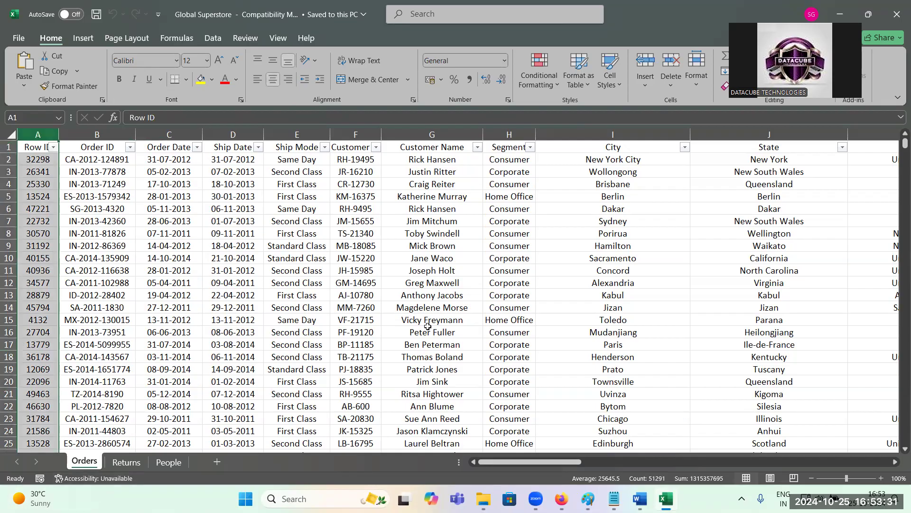
- Check the field count of the header row and the record count of the Order ID column on the Orders sheet
mouse_move(897, 148)
left_mouse_down()
mouse_move(892, 446)
mouse_move(899, 142)
left_mouse_up()
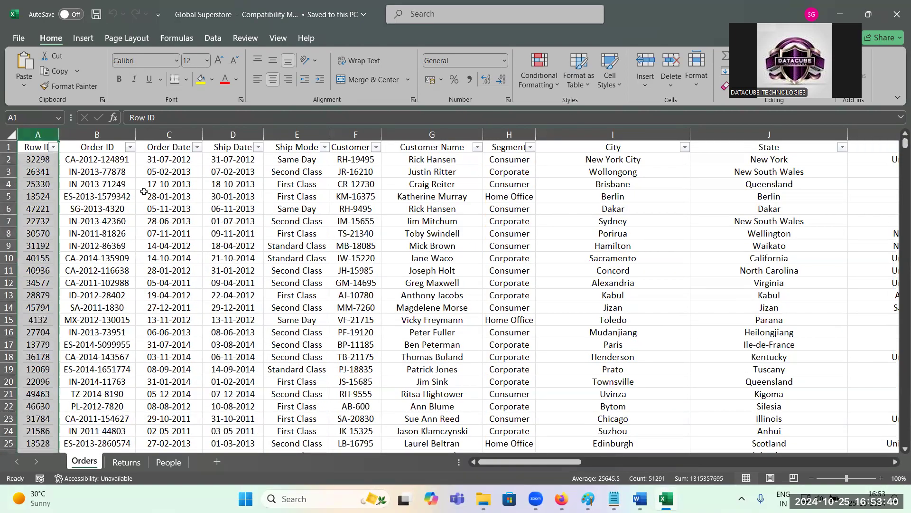
left_click(89, 147)
left_click(7, 147)
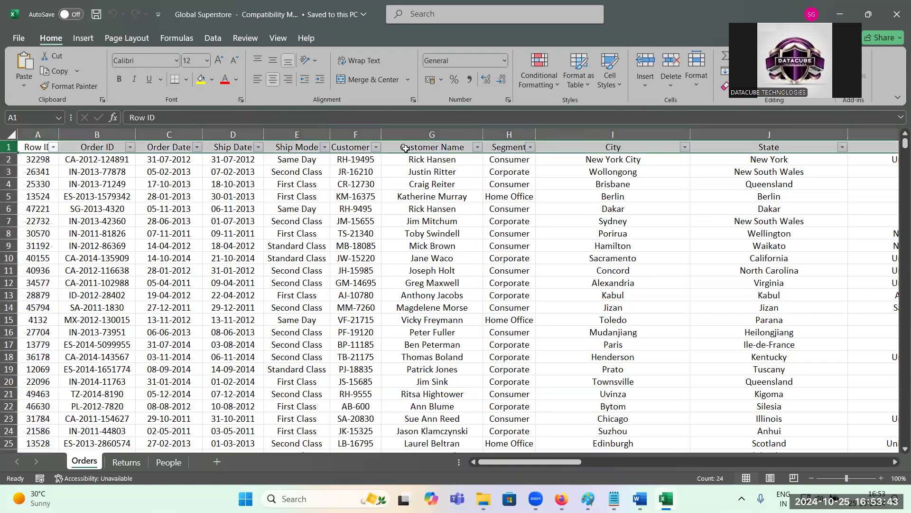
mouse_move(639, 498)
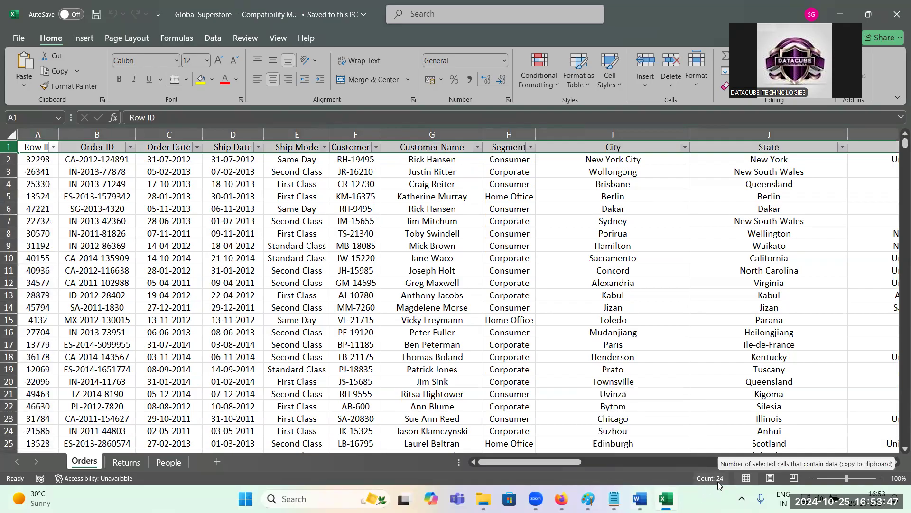
left_click(97, 135)
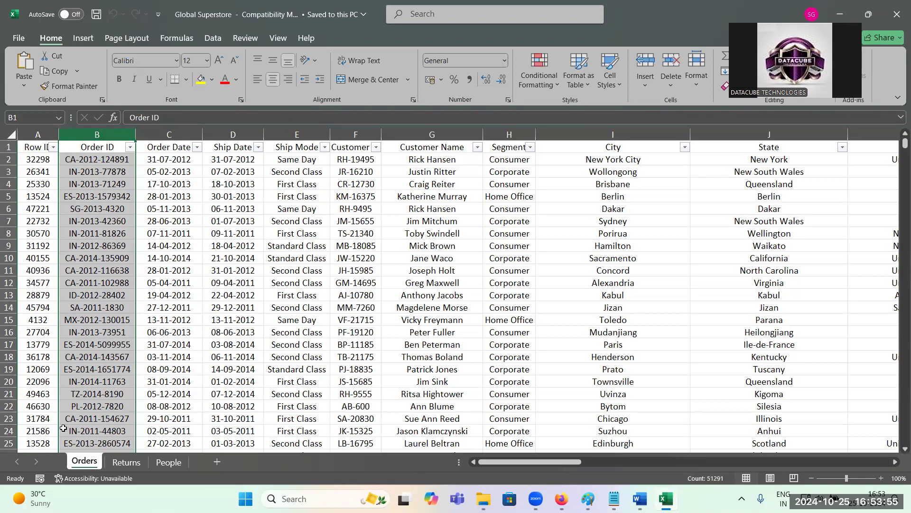
left_click(49, 417)
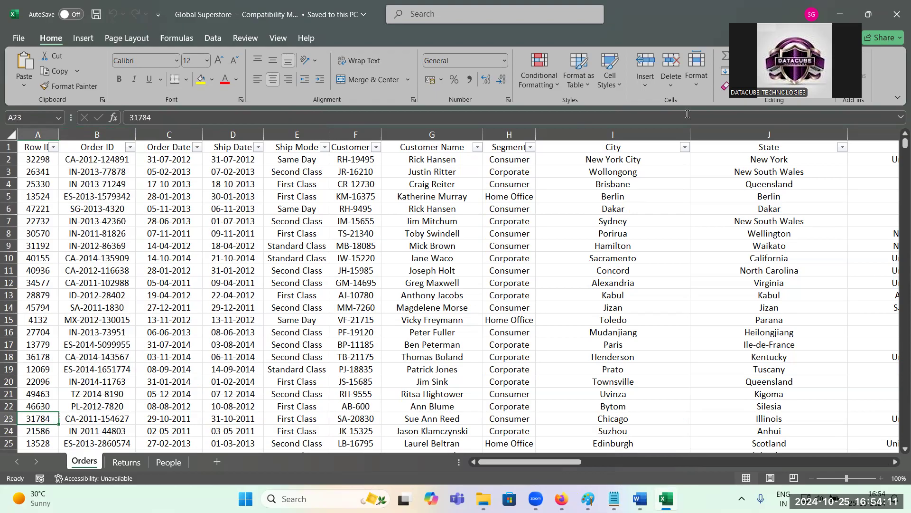
- Leave the Excel workbook and file folder, switch to Tableau and connect to the Global Superstore Excel file
left_click(843, 10)
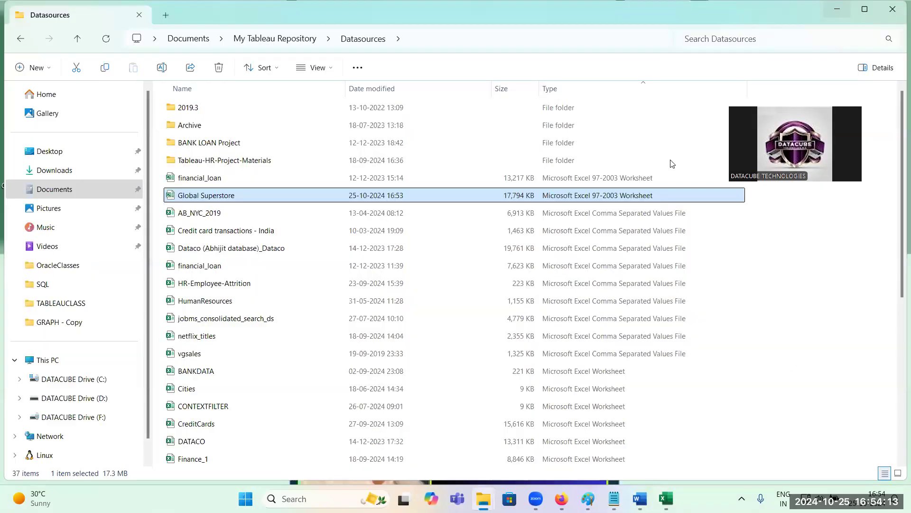
left_click(837, 9)
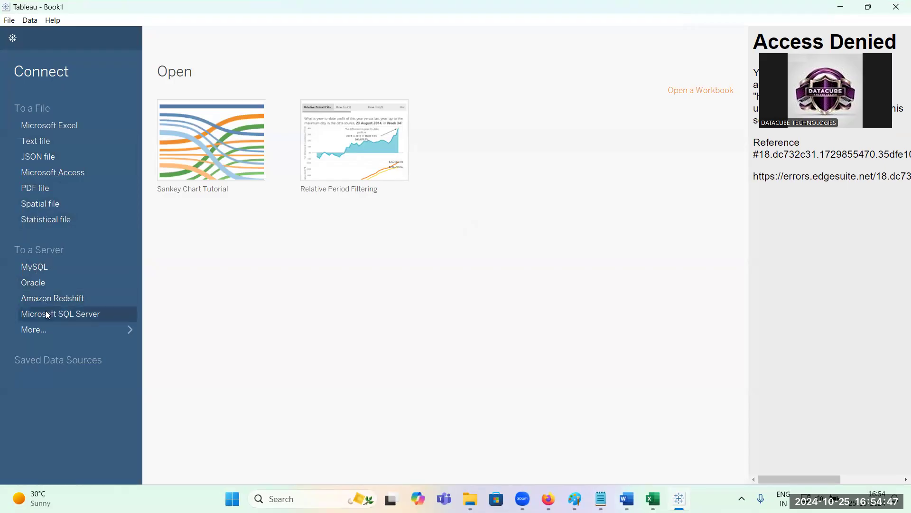
left_click(40, 330)
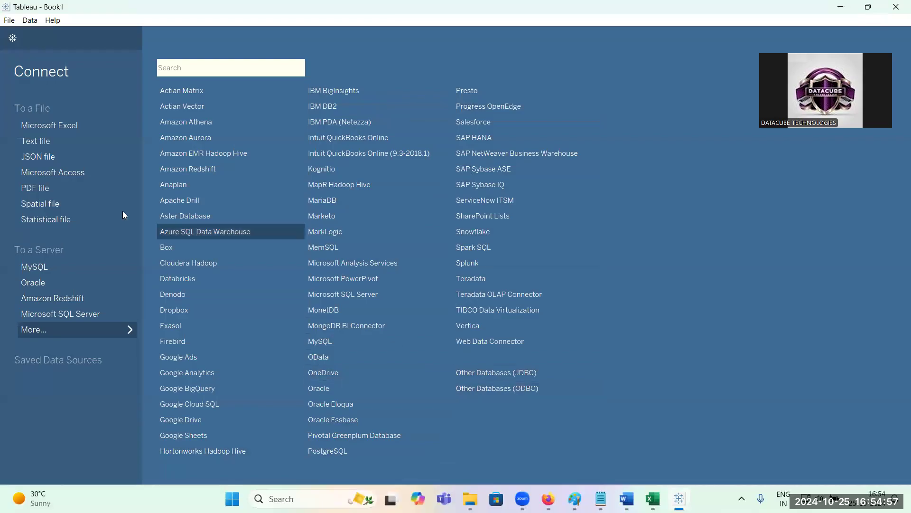
left_click(65, 127)
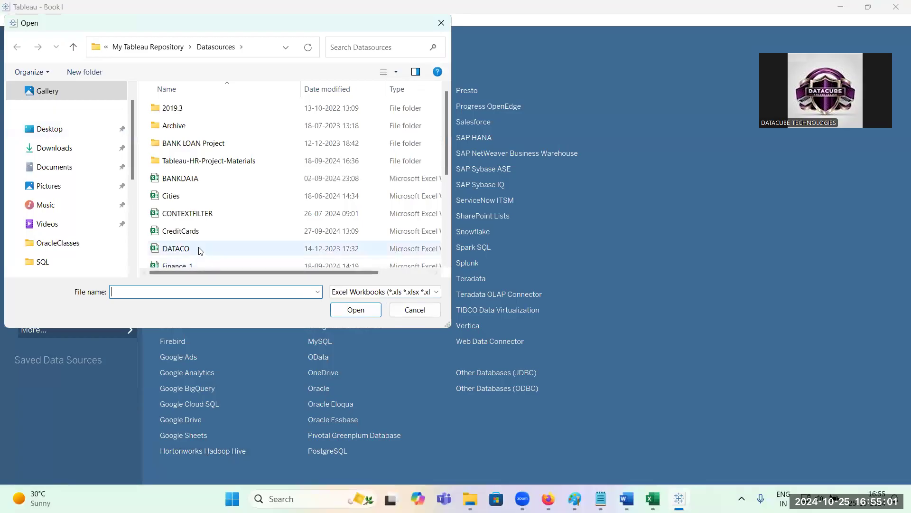
scroll(199, 242, "down", 2)
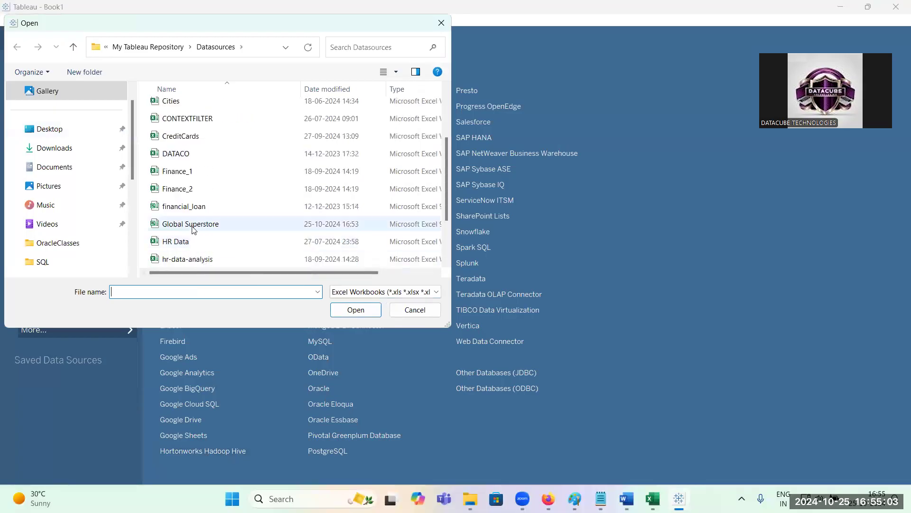
double_click(192, 224)
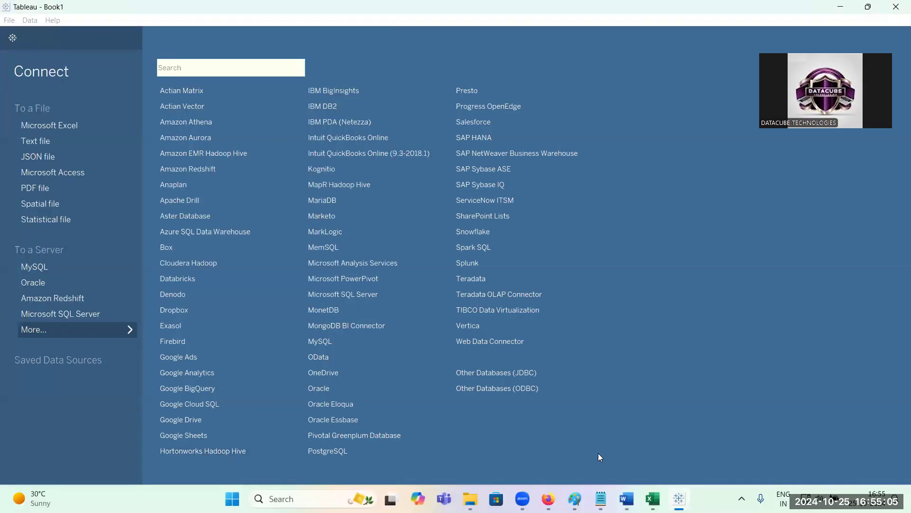
- Compare the sheets listed in Tableau's data source with the Orders, Returns and People sheets of the Excel workbook
left_click(651, 498)
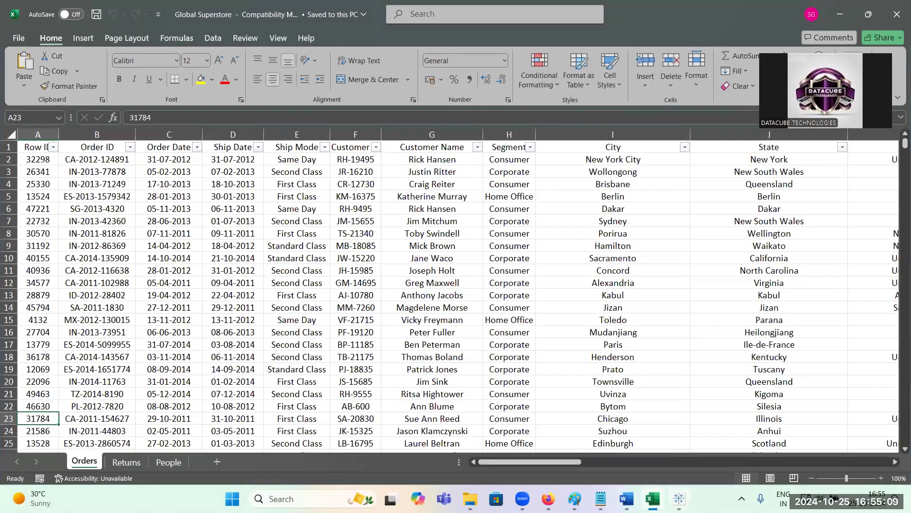
left_click(678, 498)
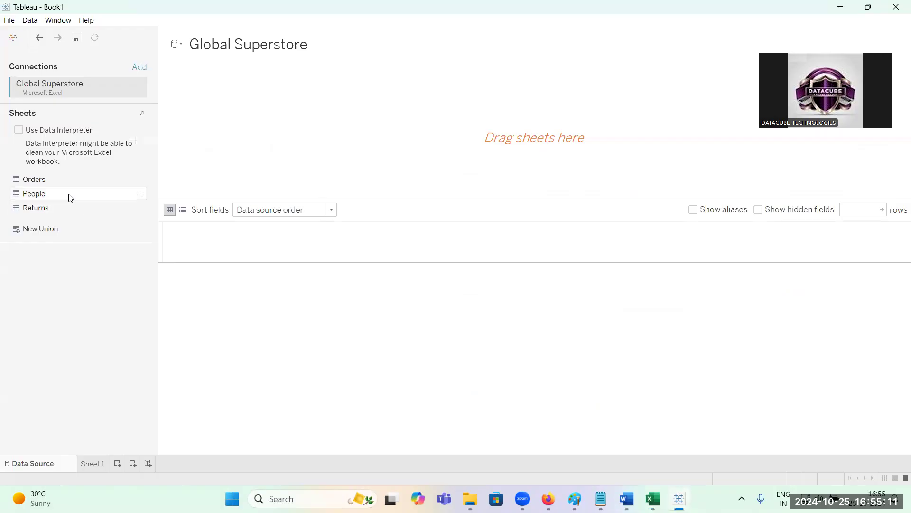
left_click(36, 209)
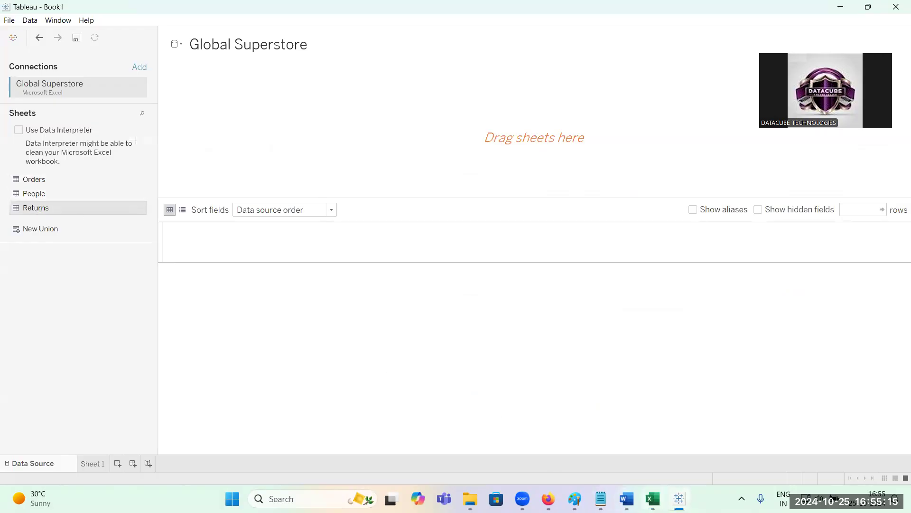
left_click(653, 499)
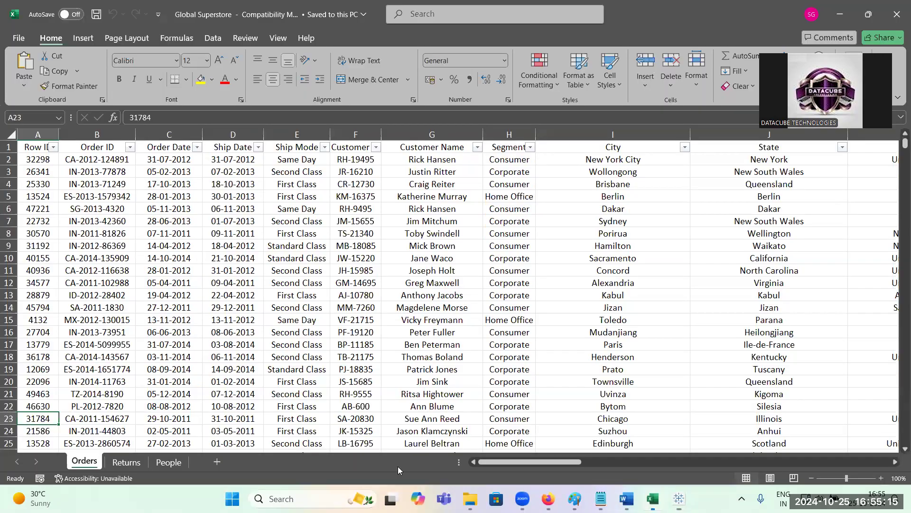
left_click(119, 465)
left_click(159, 462)
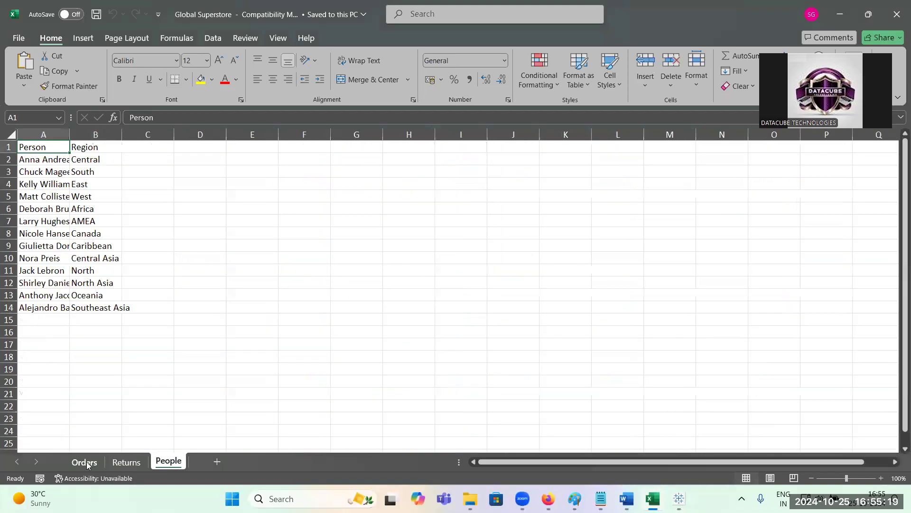
left_click(84, 462)
key("alt+Tab")
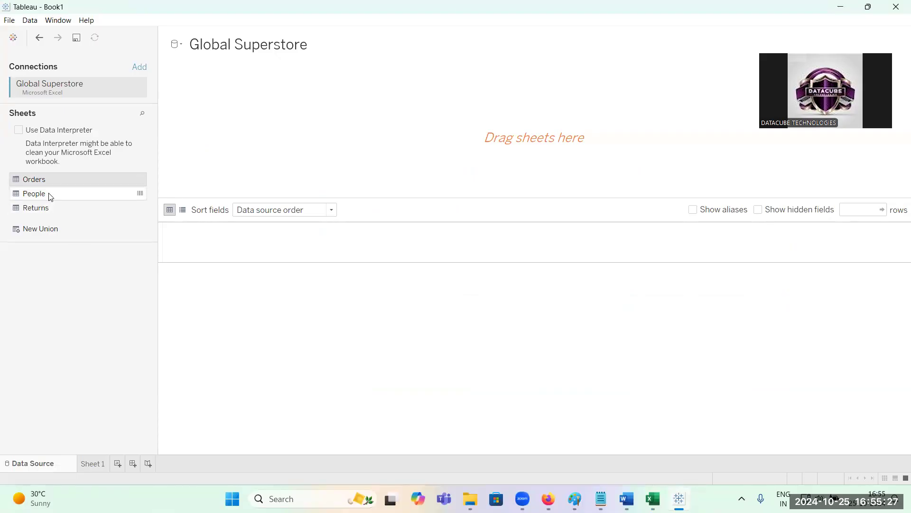
- Add the Orders sheet to the data source canvas and open the Sheet 1 worksheet
left_click_drag(38, 184, 329, 158)
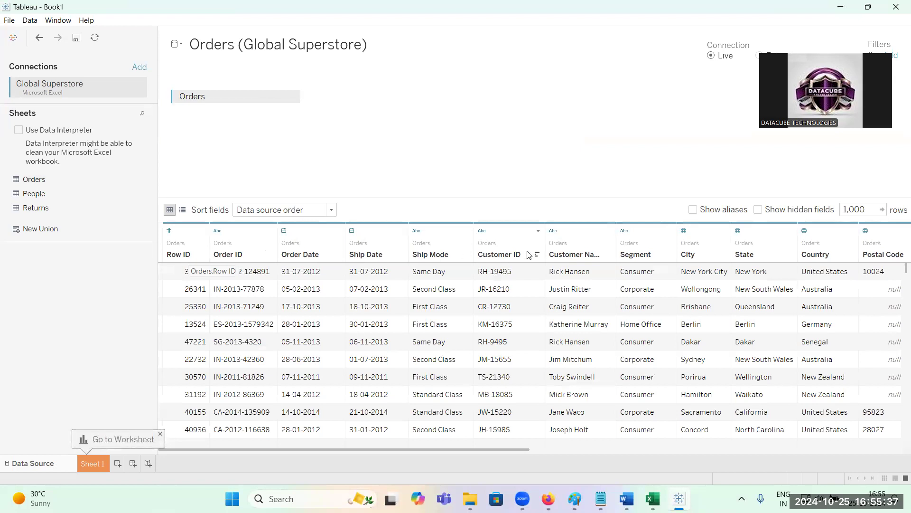
left_click_drag(526, 455, 472, 444)
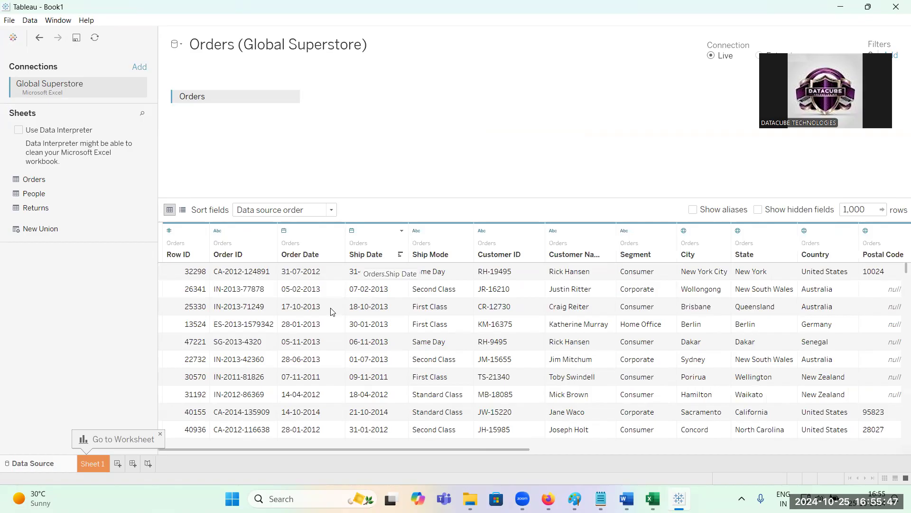
left_click(93, 463)
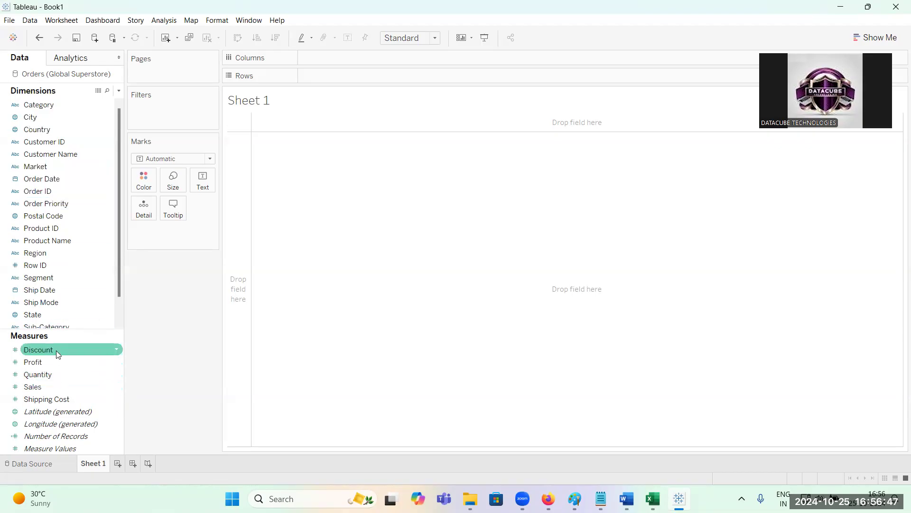
- Build a text table with Category on rows and Sales and Profit as its values
left_click(52, 391)
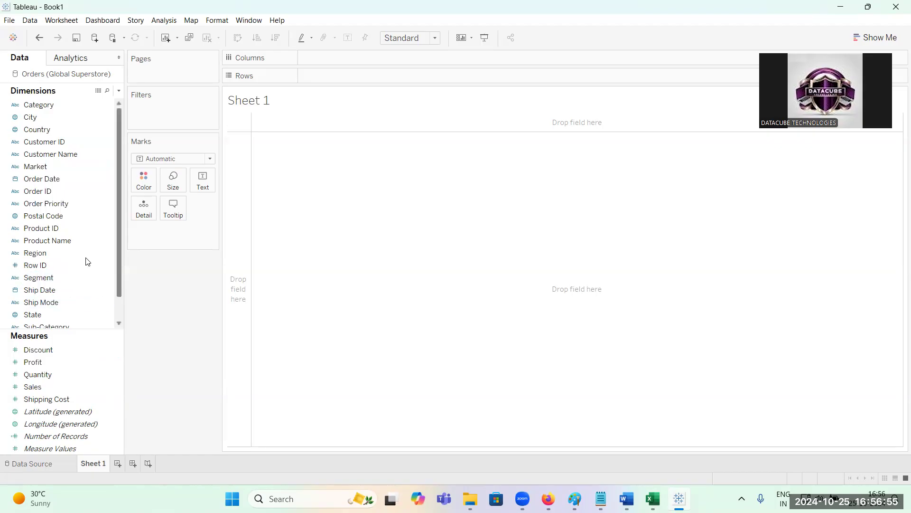
left_click_drag(49, 110, 330, 83)
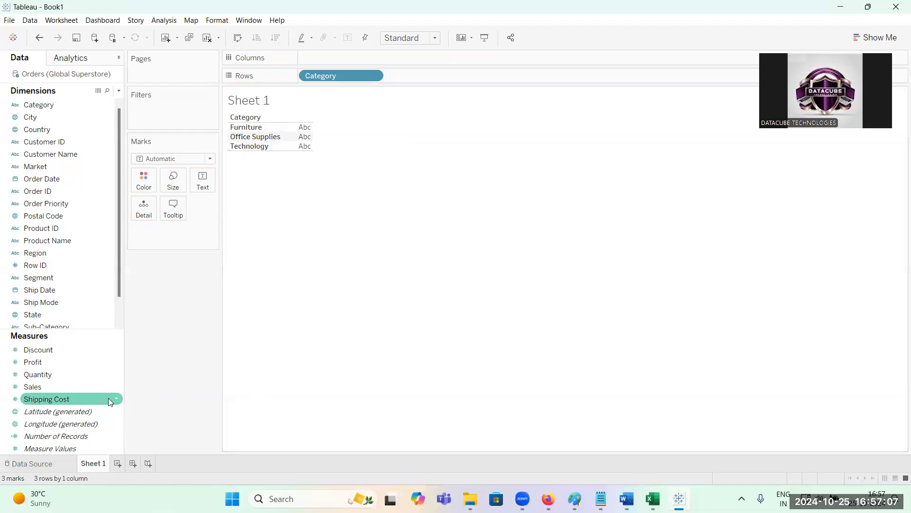
left_click_drag(41, 387, 299, 145)
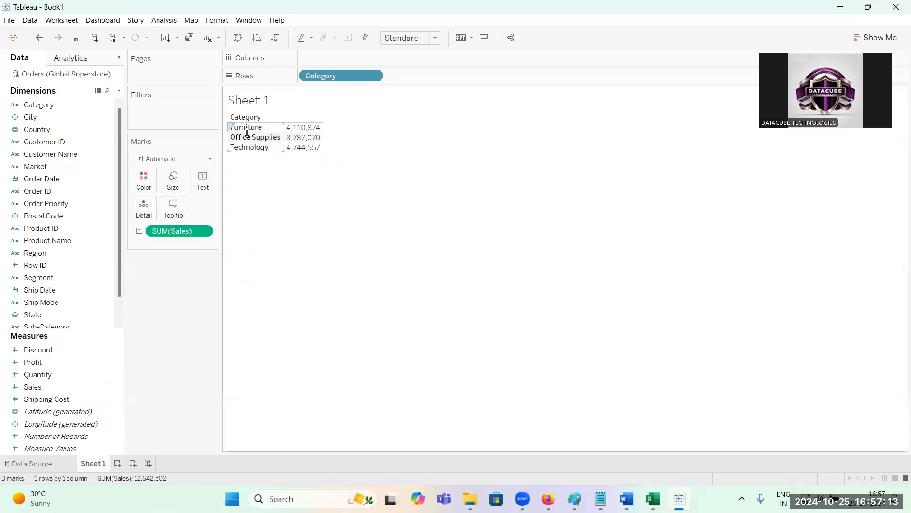
mouse_move(295, 135)
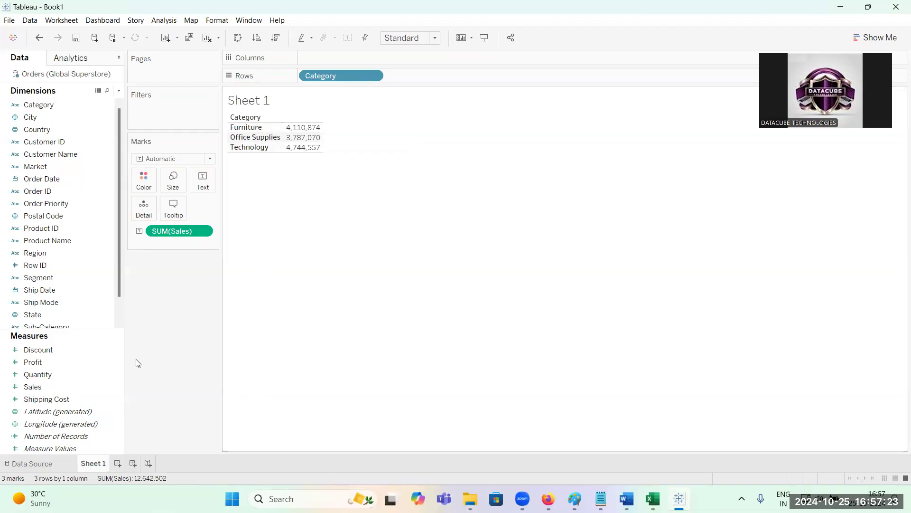
left_click_drag(39, 364, 284, 138)
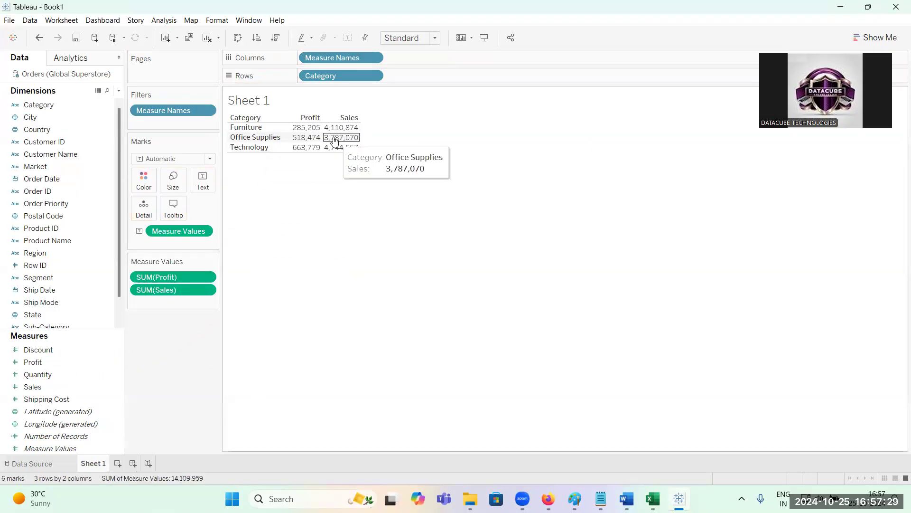
- Examine the Furniture row's profit and sales, look through the Orders records in Excel, and return to the Tableau table
left_click(246, 133)
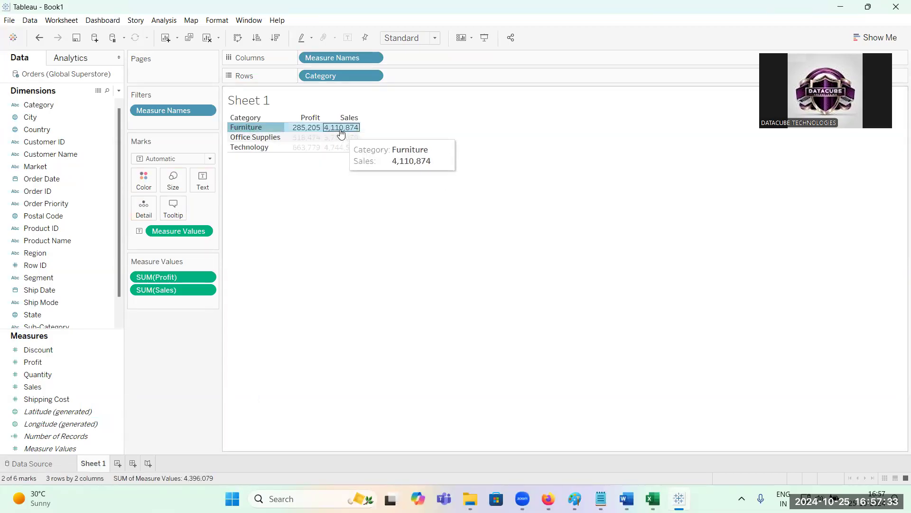
left_click(304, 191)
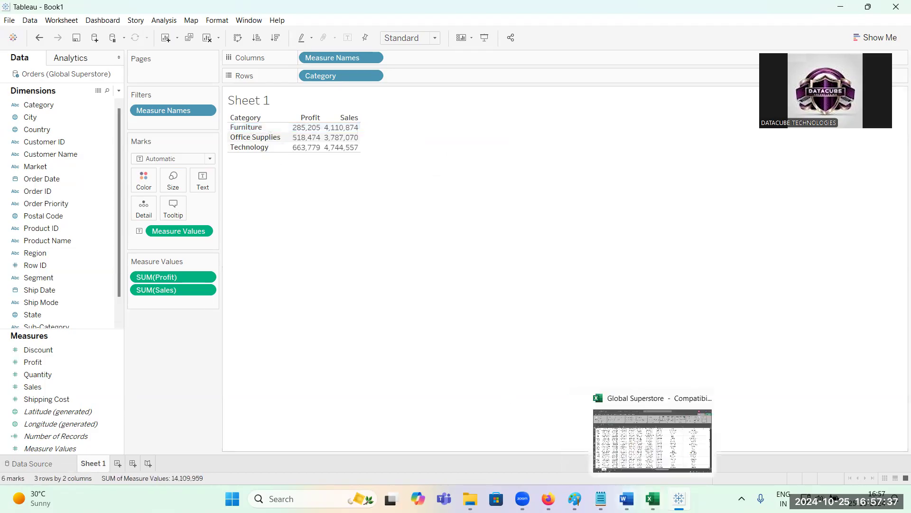
left_click(653, 498)
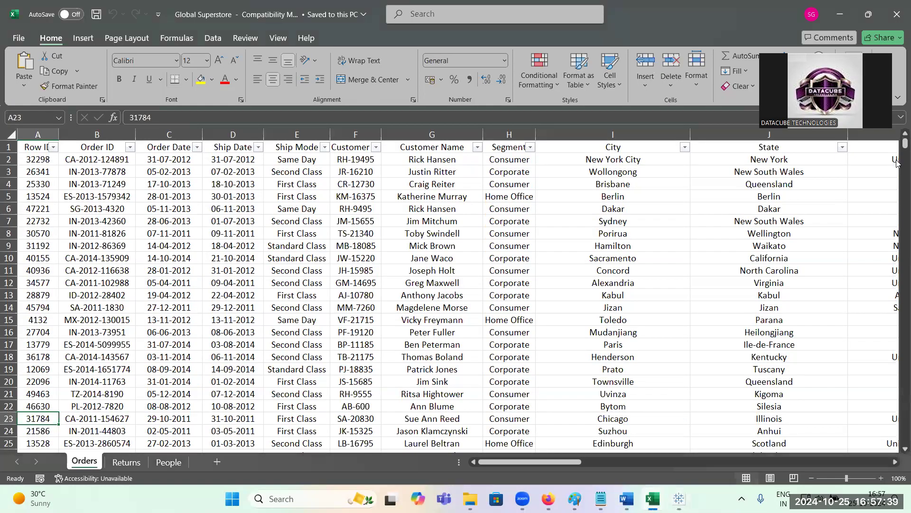
left_click_drag(905, 142, 897, 197)
left_click_drag(898, 293, 897, 397)
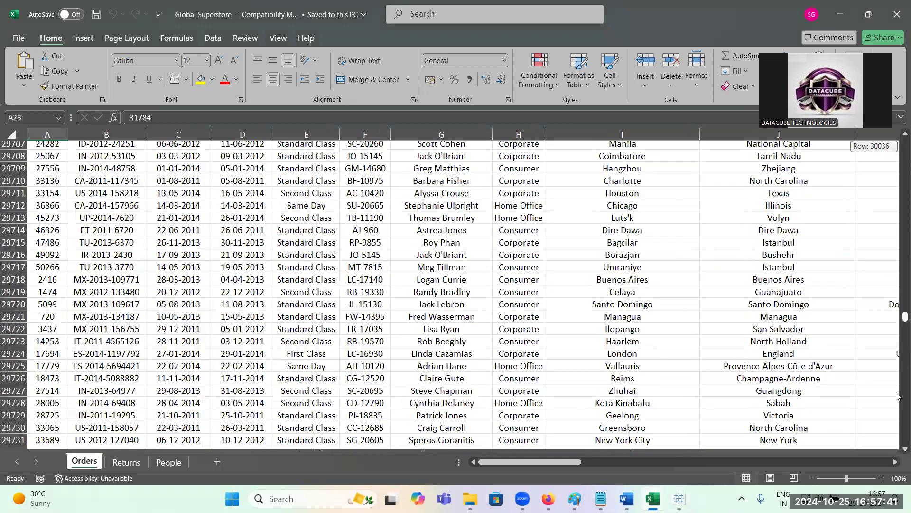
left_click_drag(897, 433, 897, 137)
key("alt+Tab")
mouse_move(335, 133)
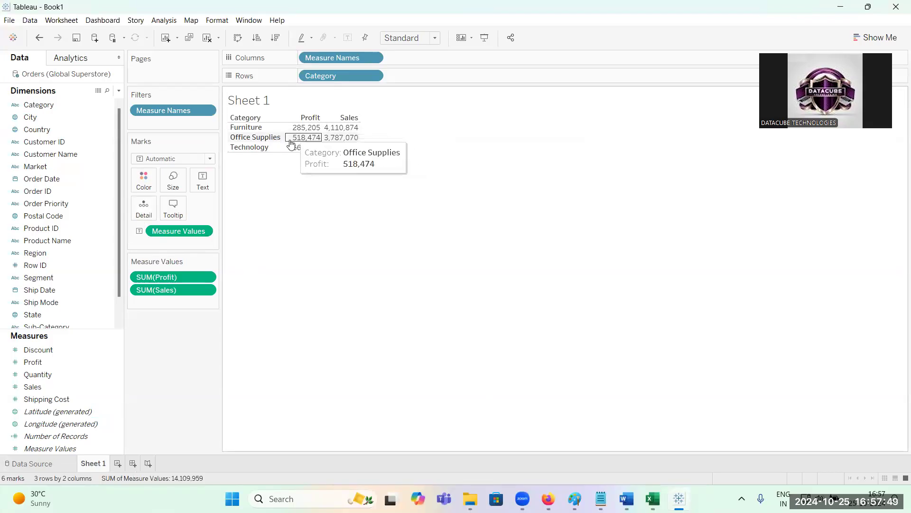
- Show column grand totals for the Category table
left_click(173, 22)
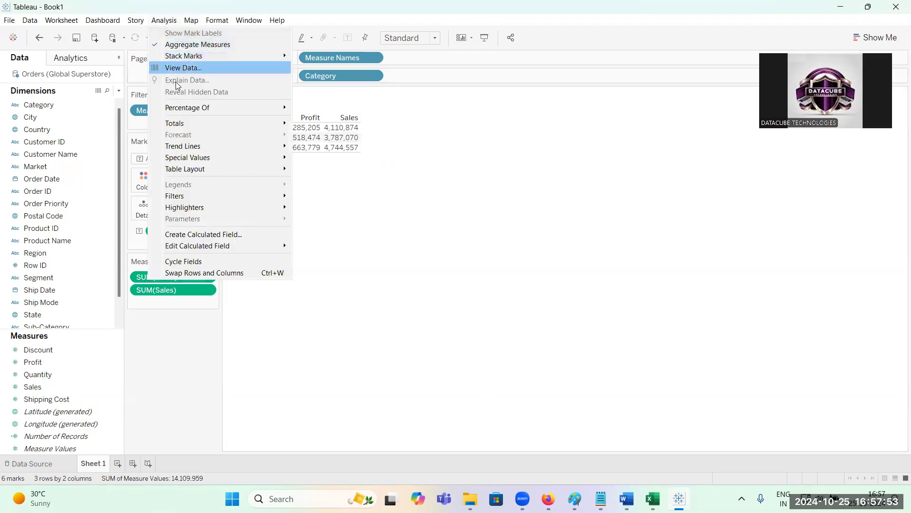
mouse_move(222, 128)
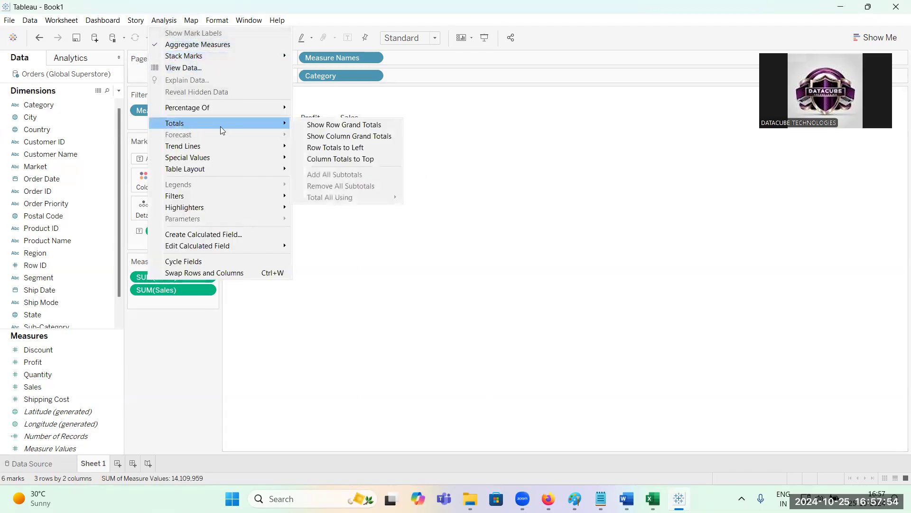
left_click(359, 137)
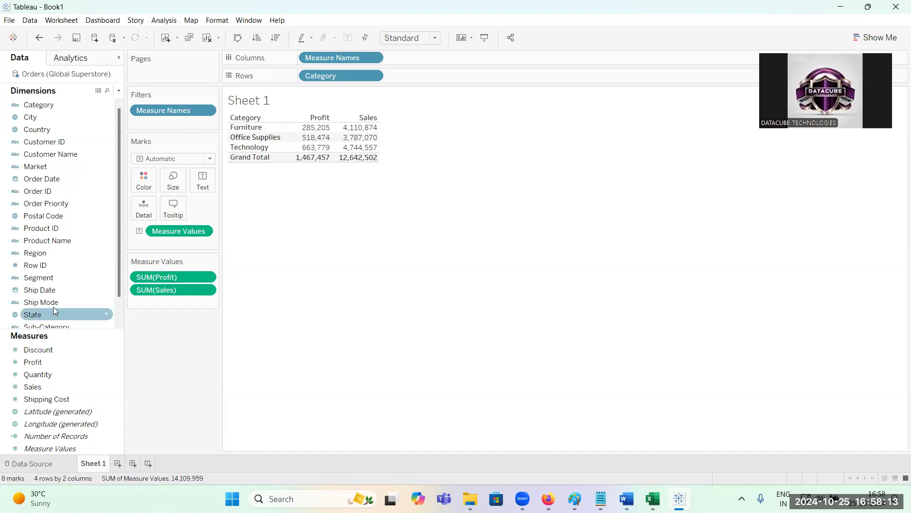
- Break the table down by Sub-Category, placed after Category on rows
scroll(45, 302, "down", 1)
left_click_drag(54, 306, 420, 75)
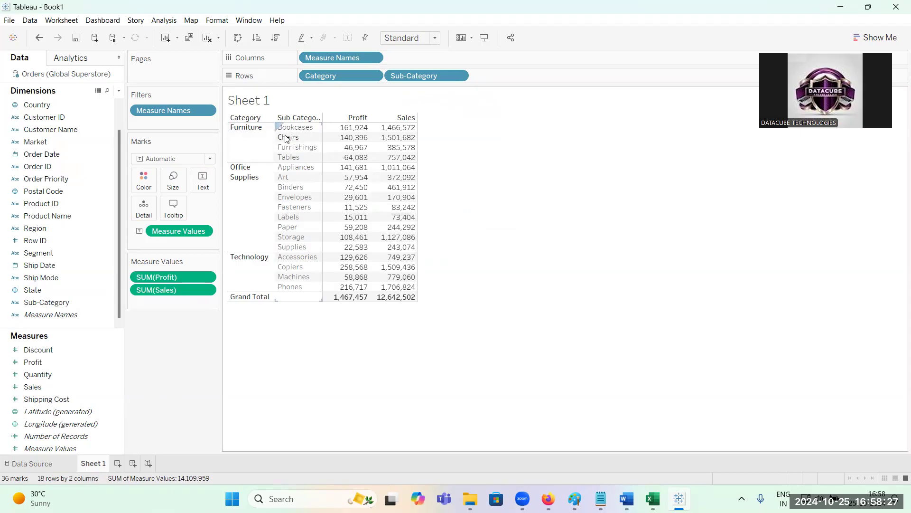
mouse_move(354, 132)
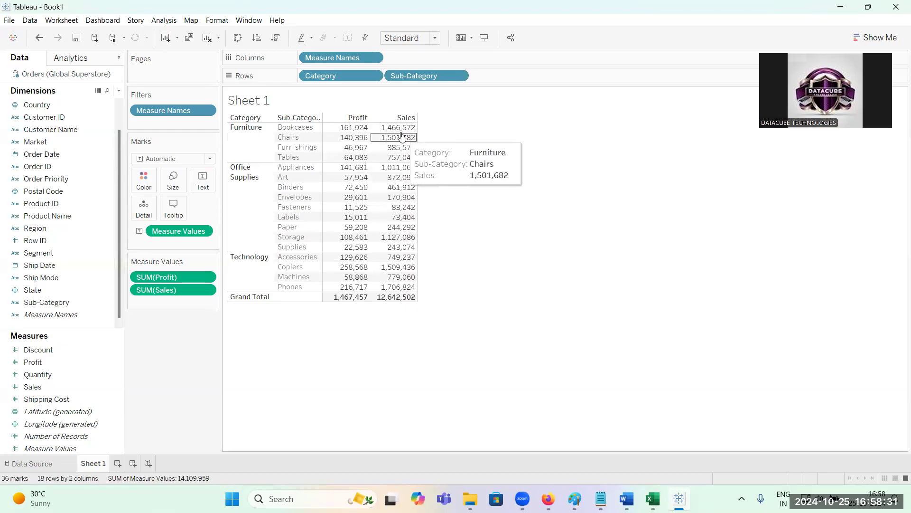
- Place Sales ahead of Profit in the measures and convert the table into a side-by-side bar chart
left_click_drag(183, 289, 175, 274)
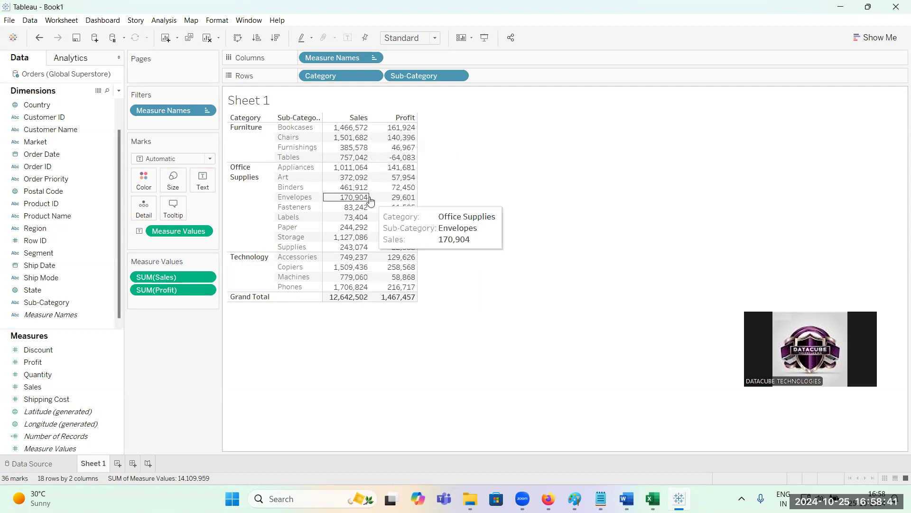
left_click(877, 40)
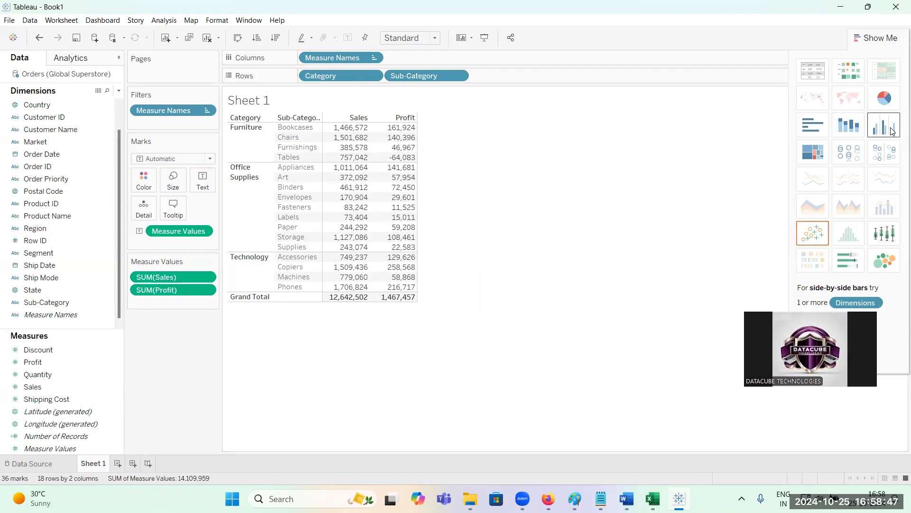
left_click(893, 131)
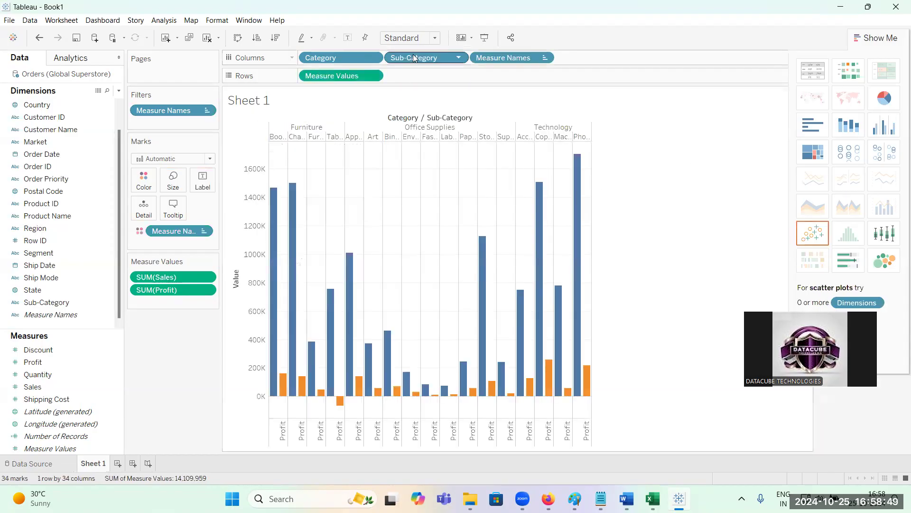
- Show mark labels on the bars and close the chart type chooser
left_click(203, 190)
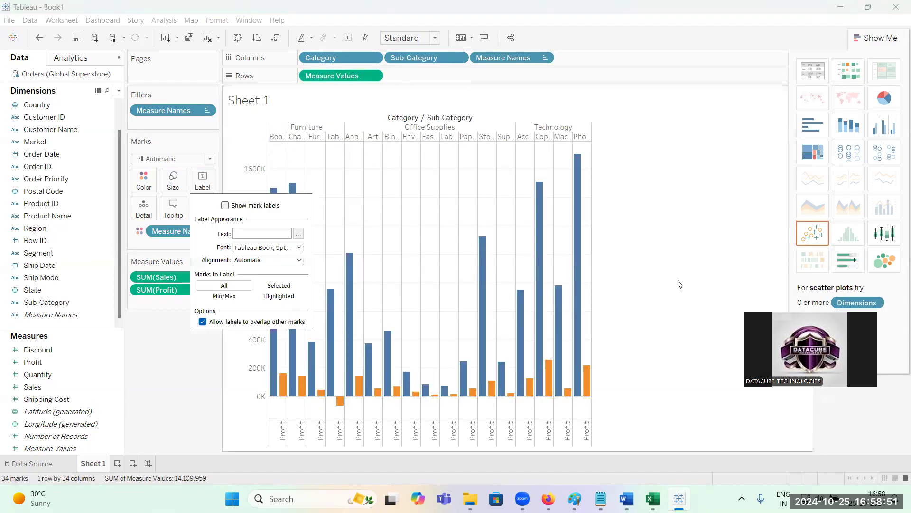
left_click(225, 205)
left_click(700, 205)
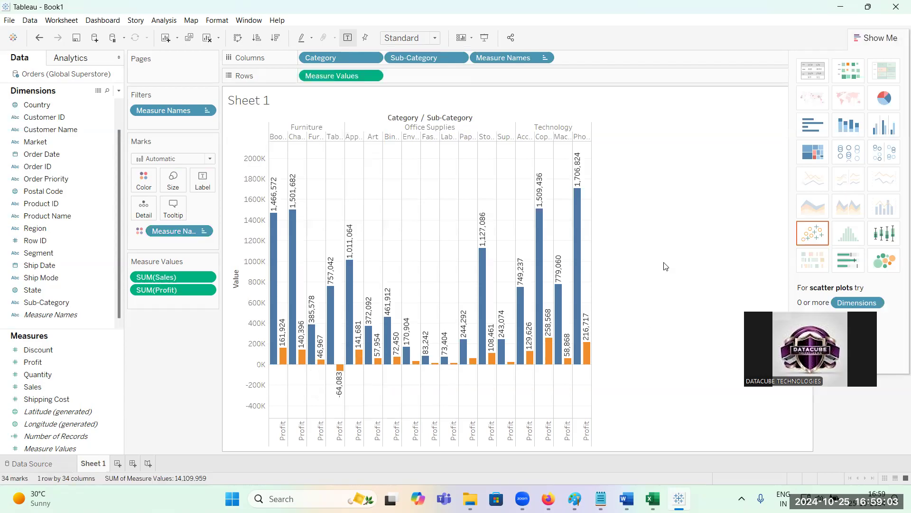
left_click(886, 41)
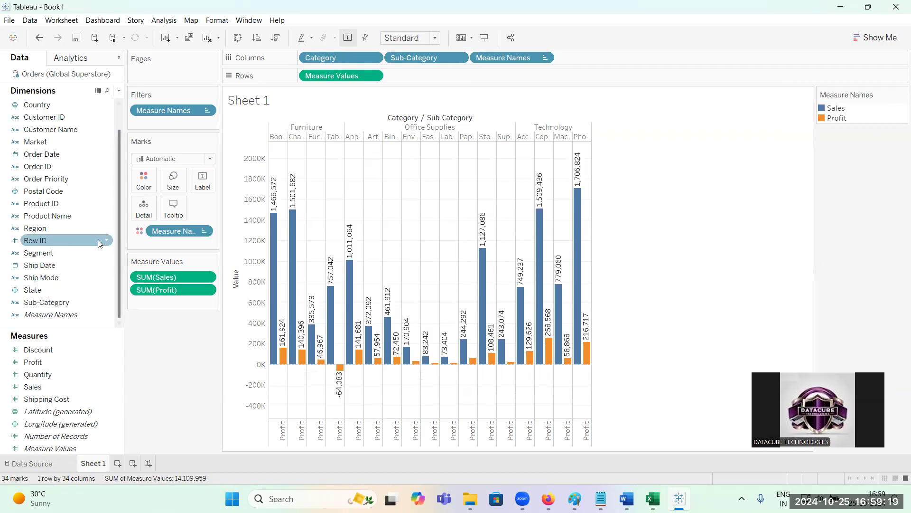
- Add a Region filter that uses all values and show its filter control beside the chart
left_click_drag(44, 232, 158, 123)
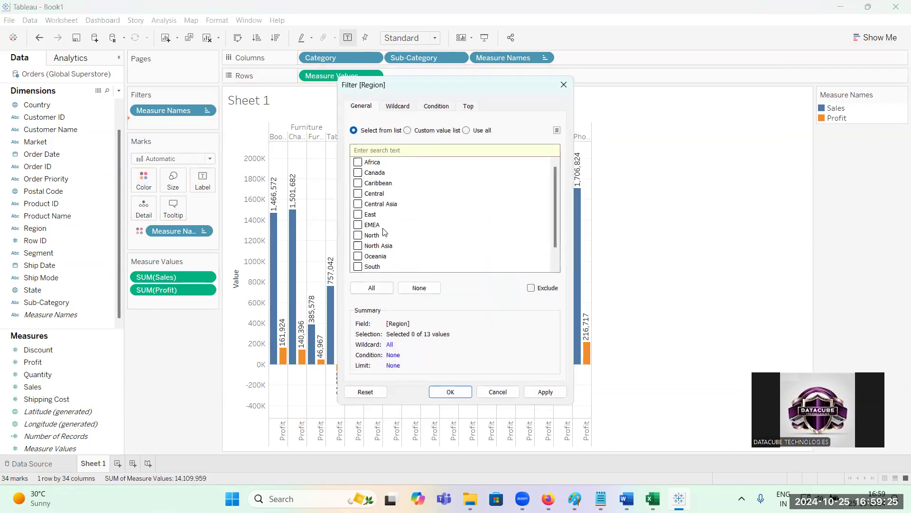
left_click(466, 130)
left_click(543, 392)
left_click(457, 392)
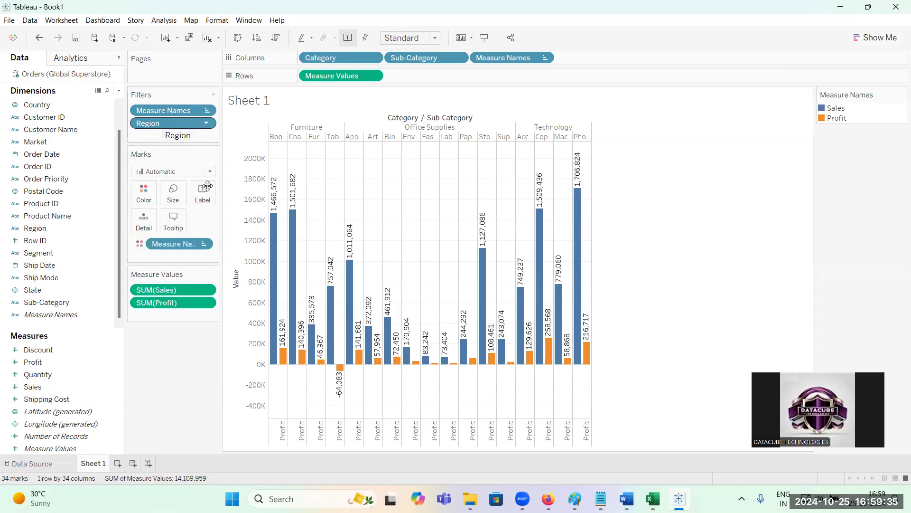
mouse_move(293, 275)
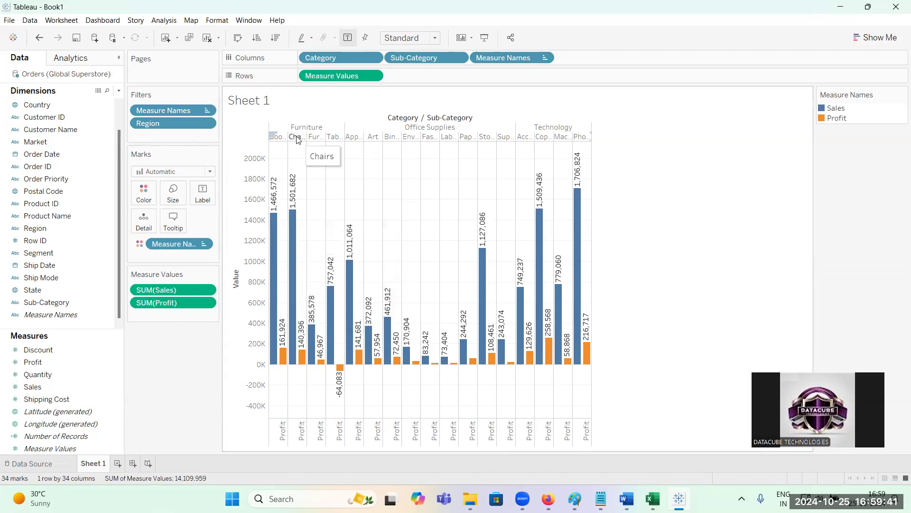
left_click(180, 123)
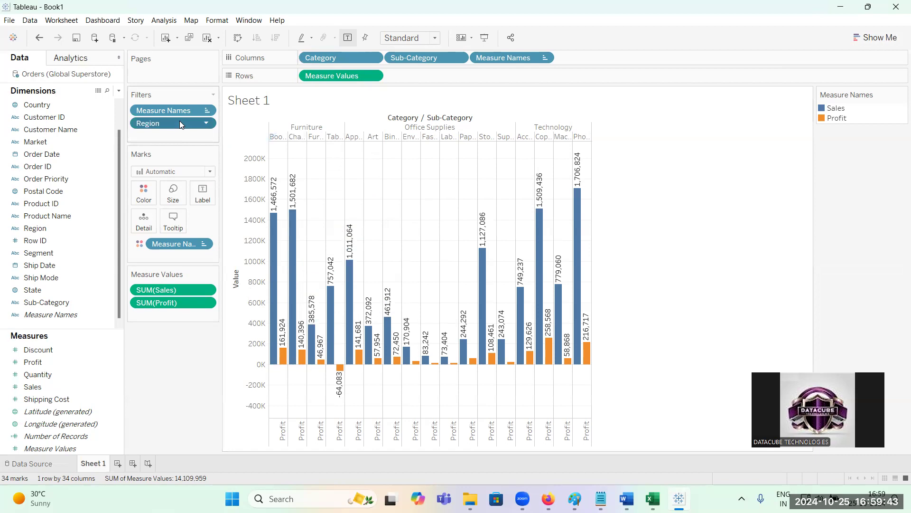
right_click(179, 122)
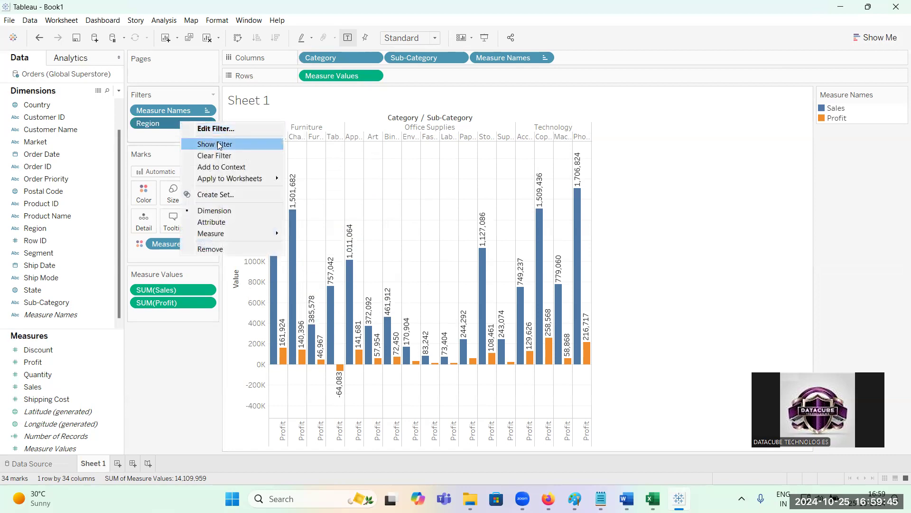
left_click(205, 144)
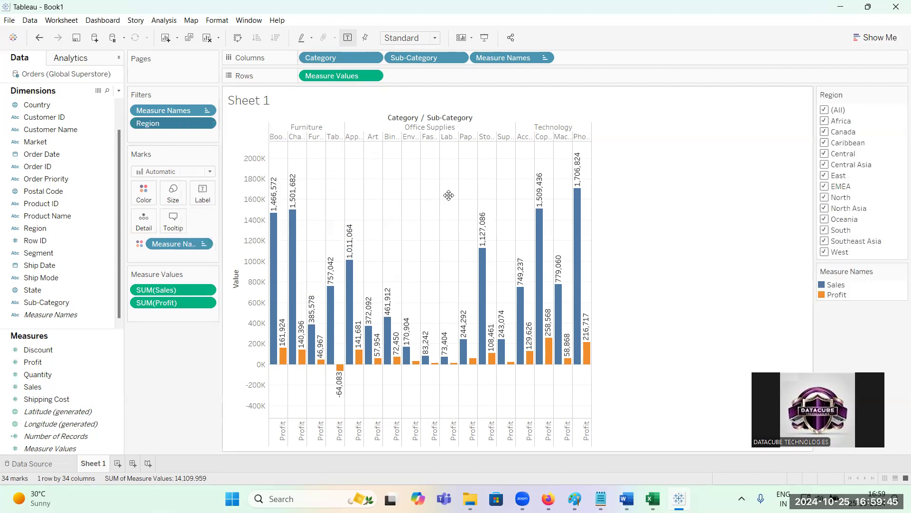
- Clear all regions in the Region filter and include only Africa
left_click(825, 110)
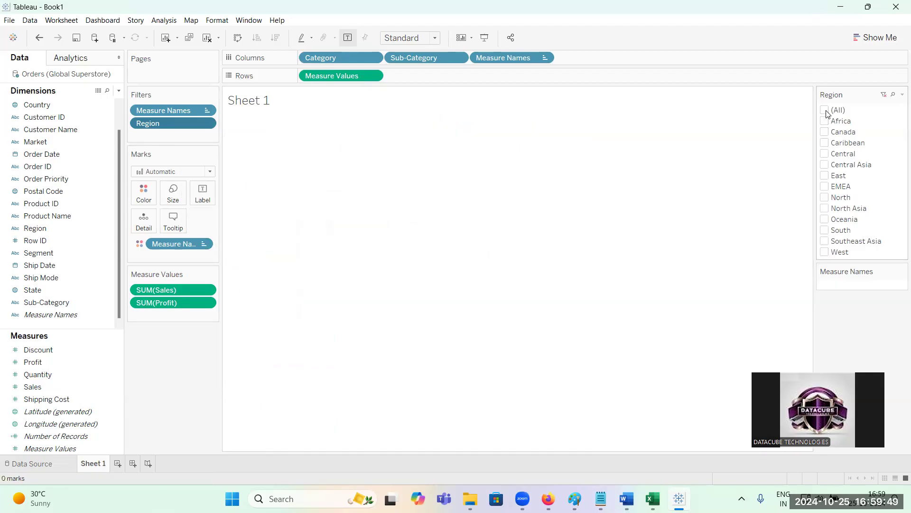
left_click(825, 121)
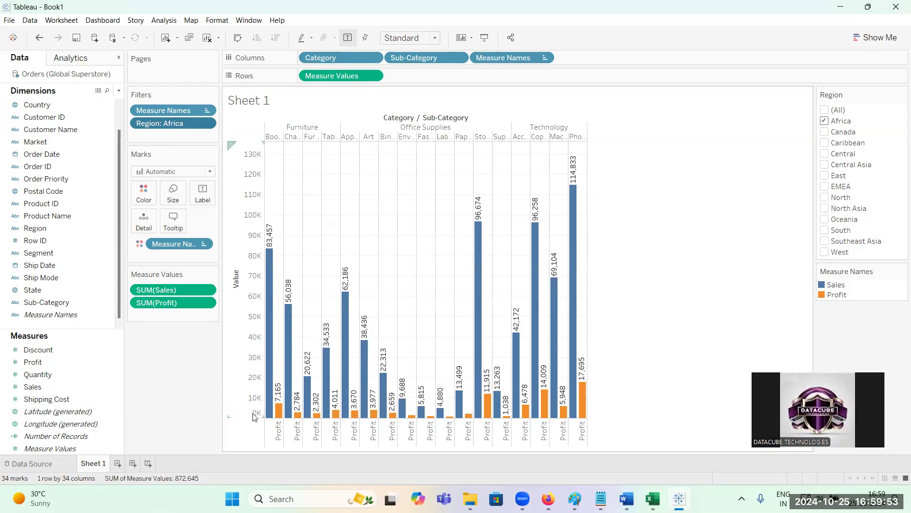
mouse_move(274, 420)
- Add the remaining regions, from Canada down to West, back into the Region filter one by one
left_click(825, 132)
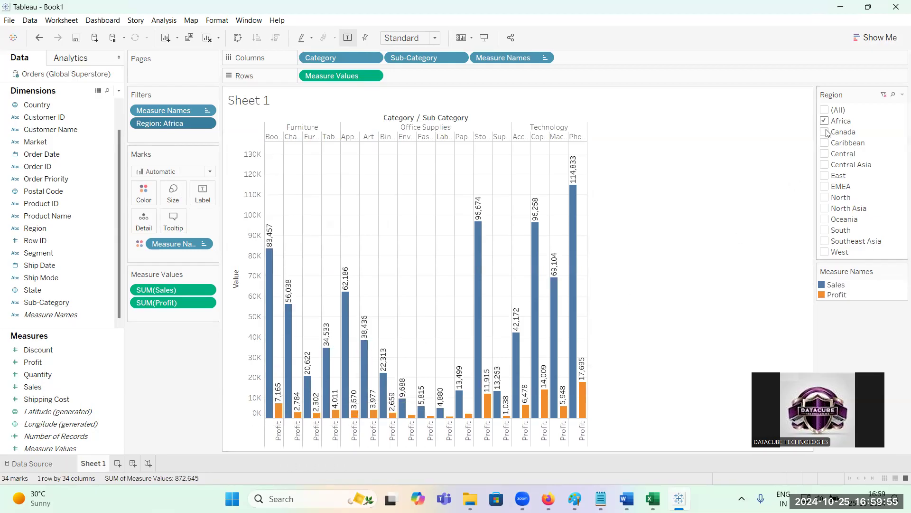
left_click(826, 142)
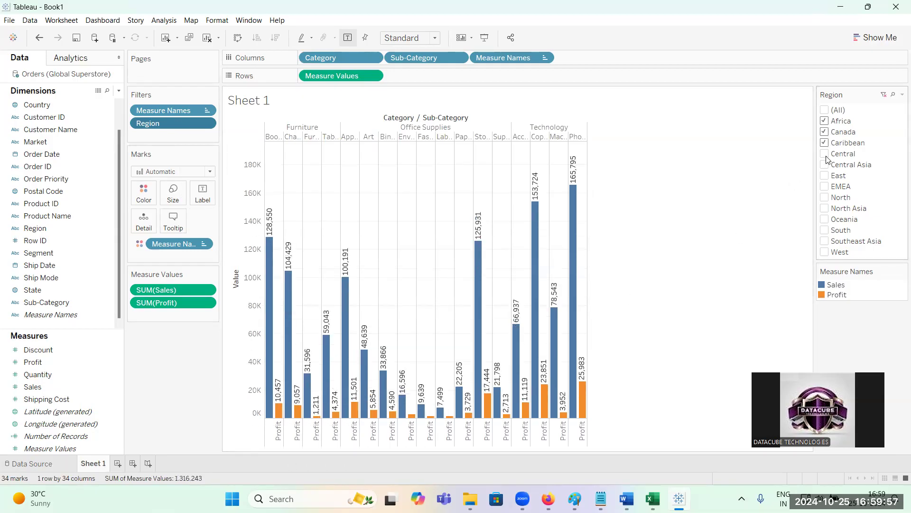
left_click(825, 154)
left_click(825, 164)
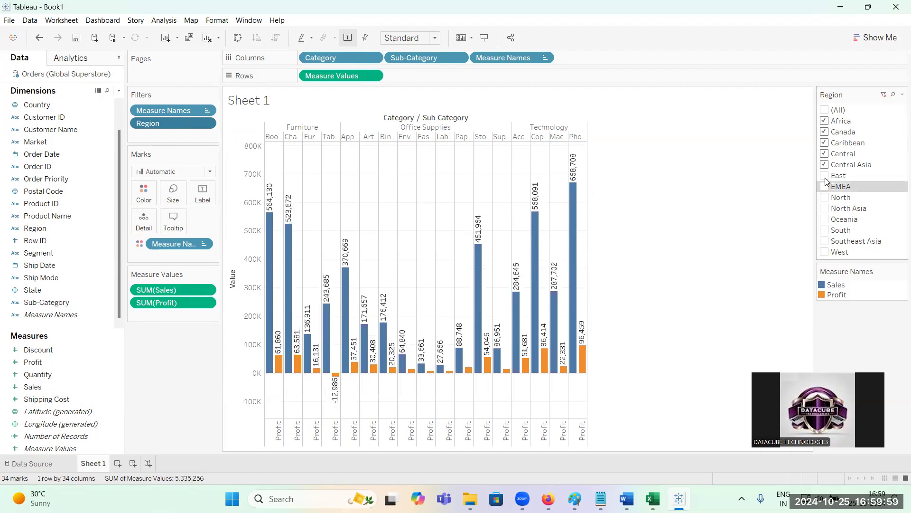
left_click(825, 175)
left_click(826, 186)
left_click(825, 198)
left_click(825, 208)
left_click(825, 219)
left_click(825, 230)
left_click(825, 241)
left_click(825, 252)
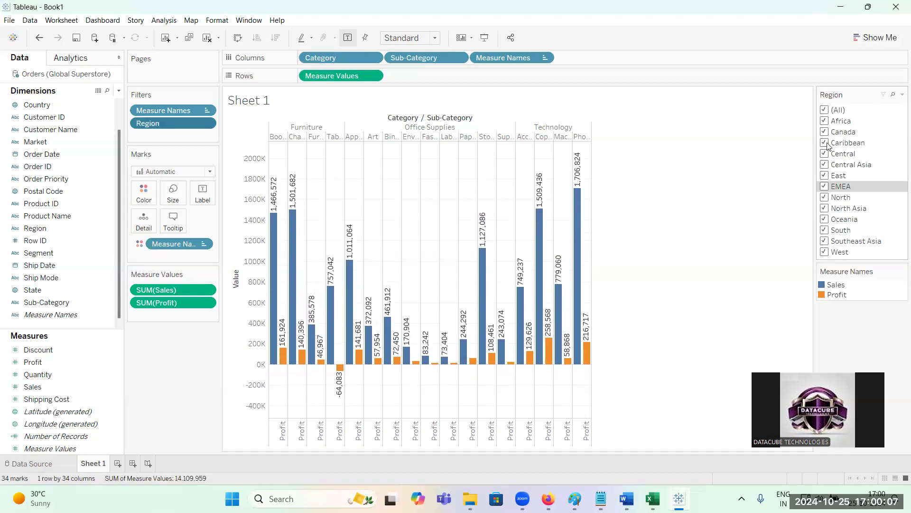
- Change the Region filter control to a single-value dropdown
mouse_move(899, 139)
left_click(902, 94)
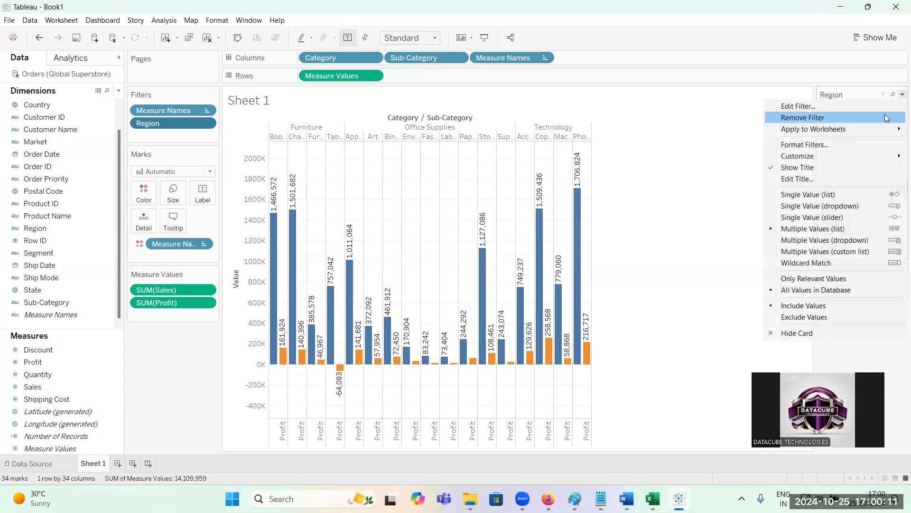
left_click(848, 207)
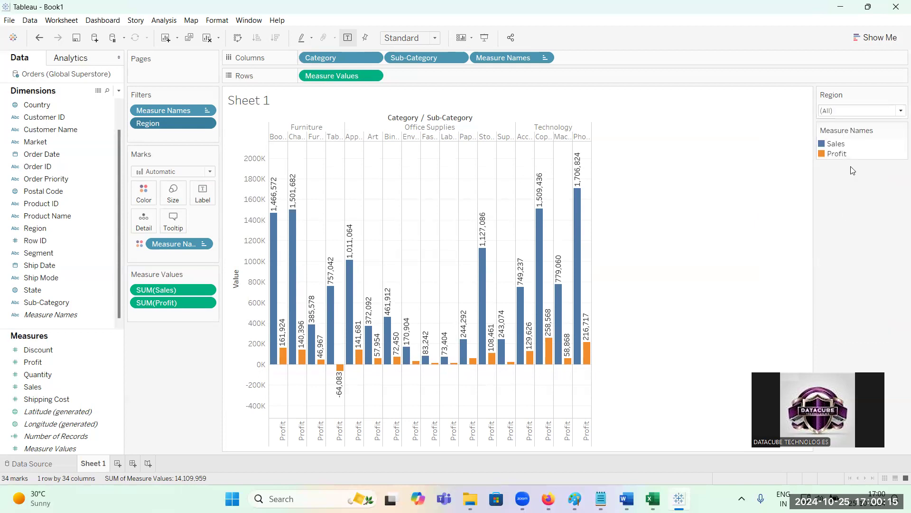
- Filter the bar chart by Africa, switch the region to Central, and finish on East
left_click(850, 110)
left_click(840, 149)
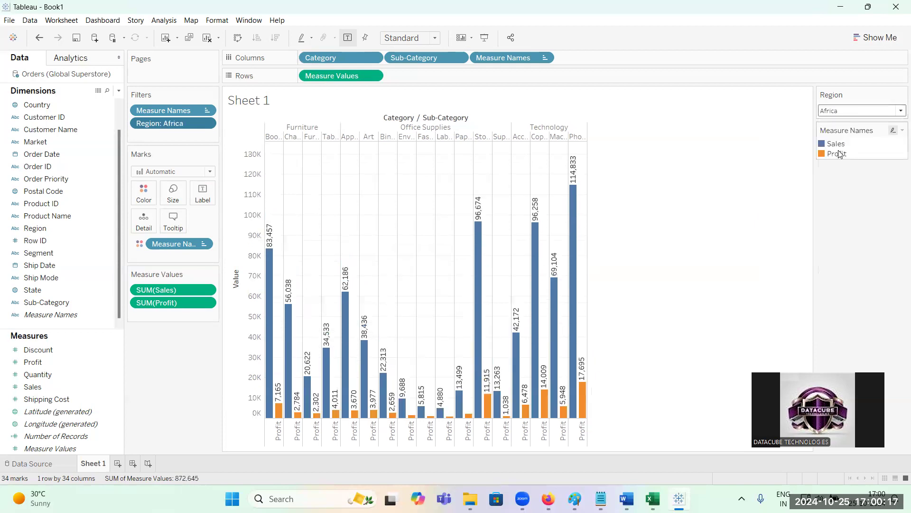
left_click(848, 113)
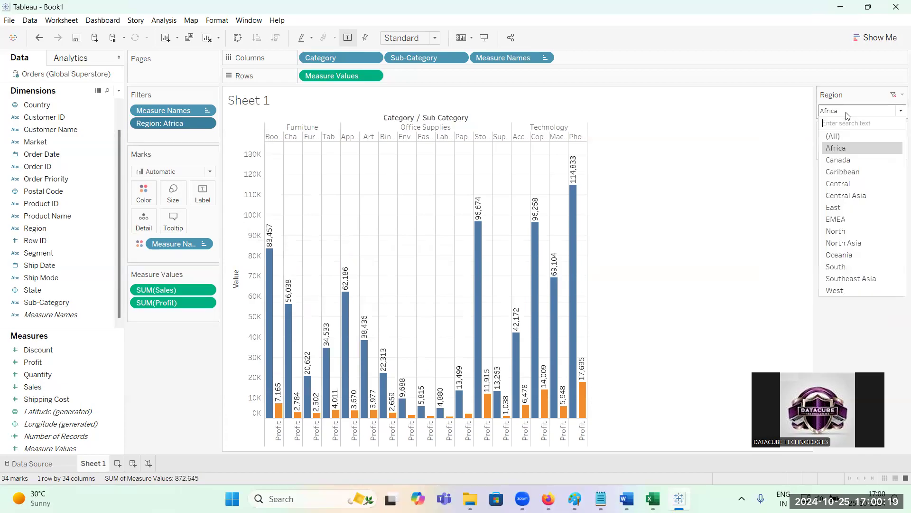
left_click(842, 183)
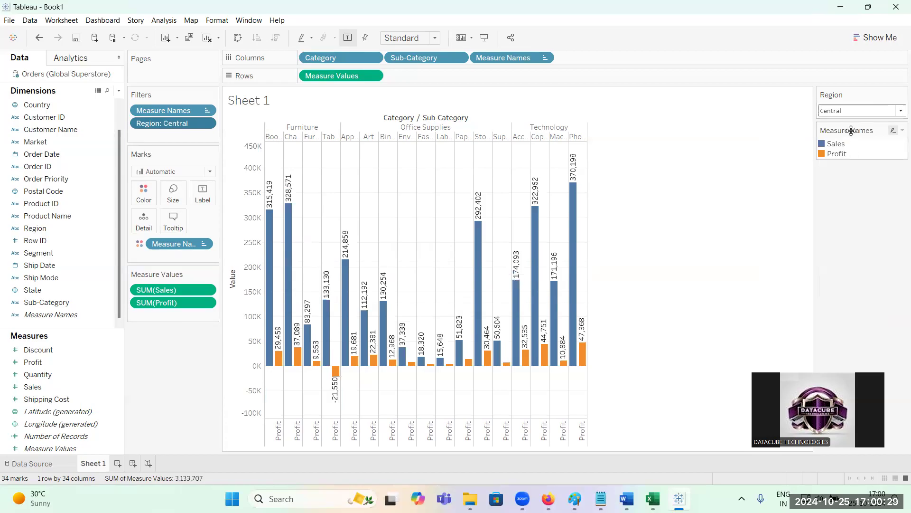
left_click(850, 110)
left_click(850, 207)
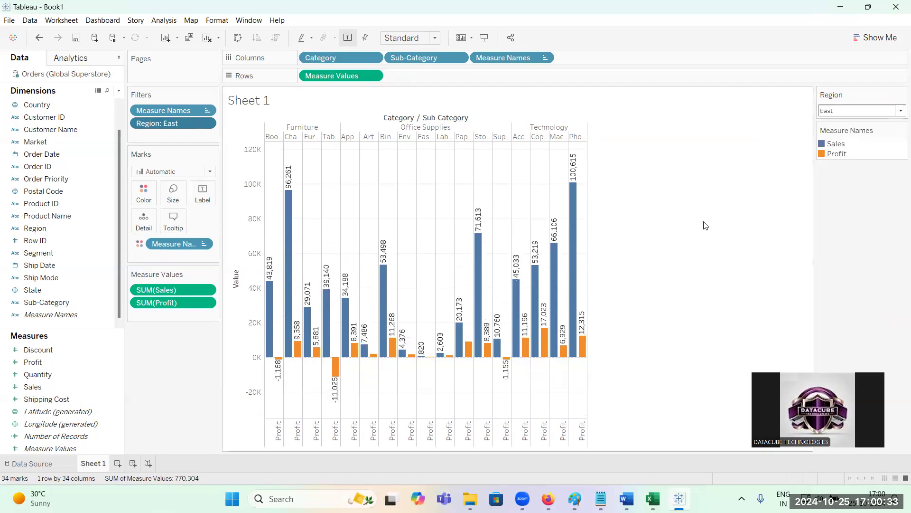
- Create a new worksheet and plot the Country field as points on a world map
left_click(118, 463)
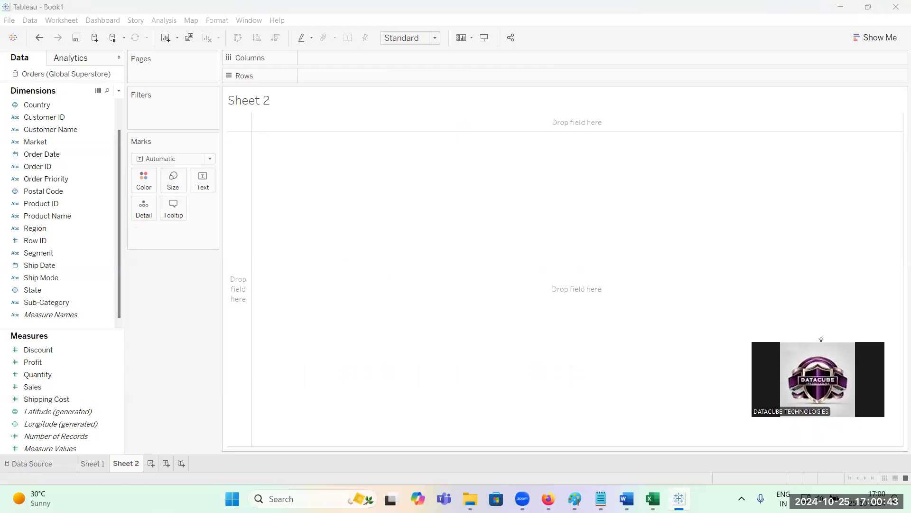
left_click(50, 118)
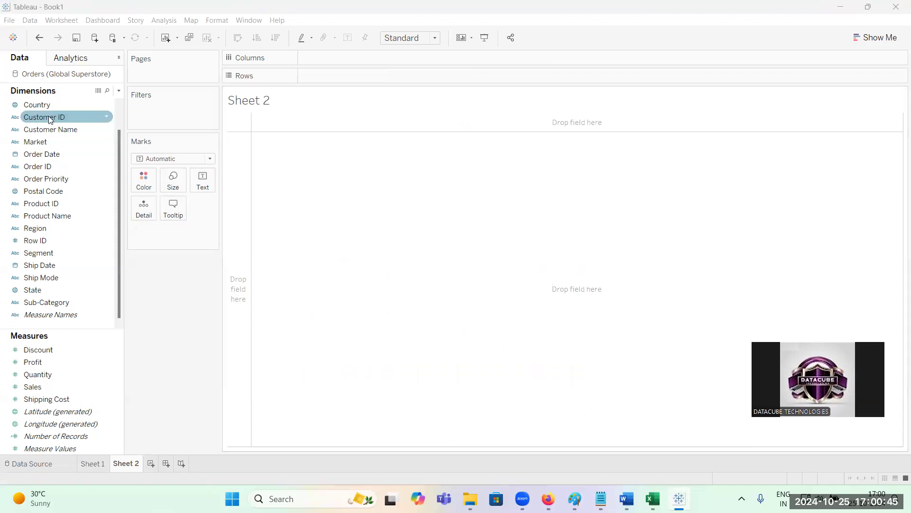
scroll(49, 115, "up", 1)
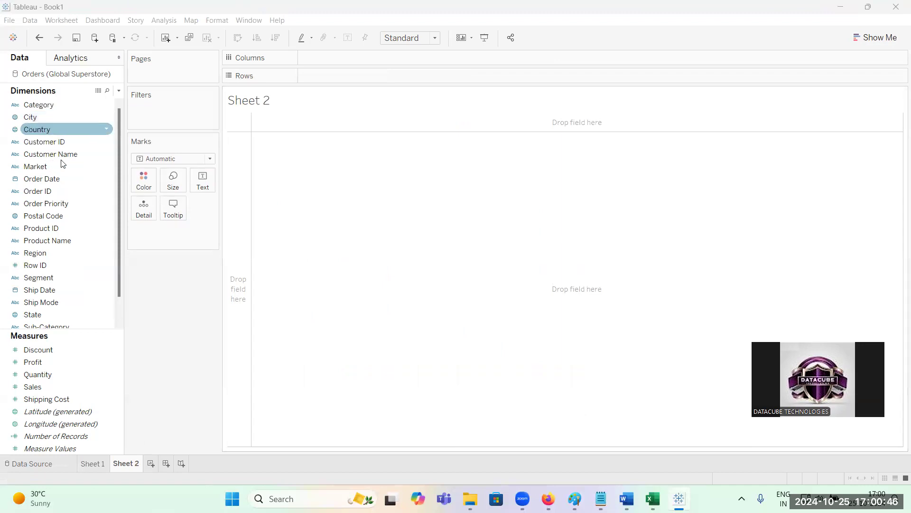
left_click(29, 133)
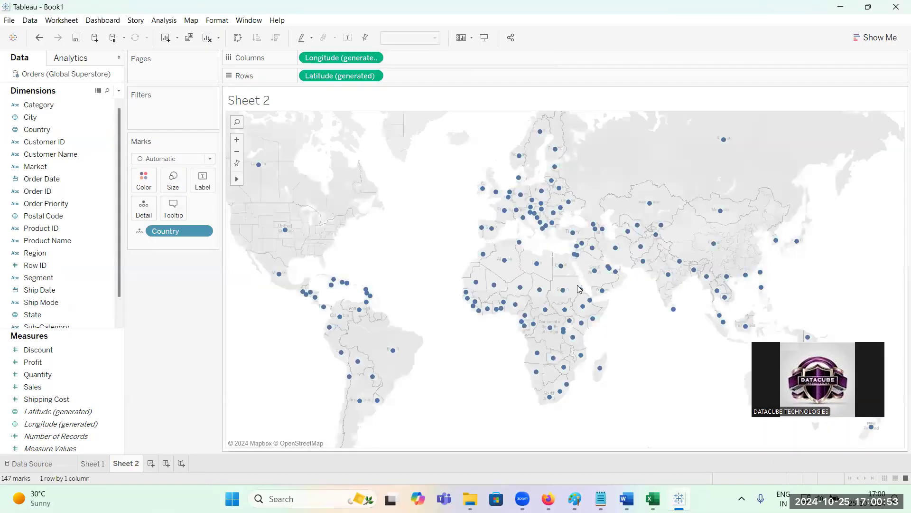
mouse_move(526, 315)
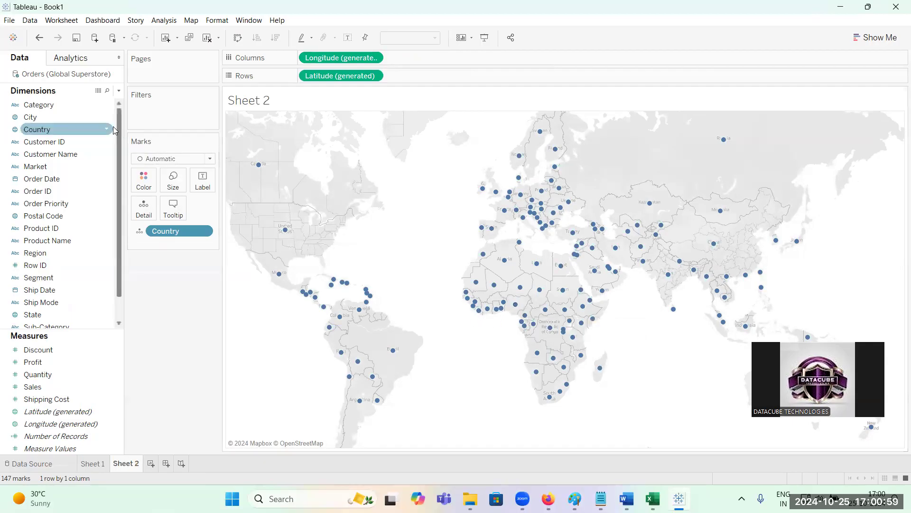
- Change the mark type to Map and color the filled countries by the Country field
left_click(196, 158)
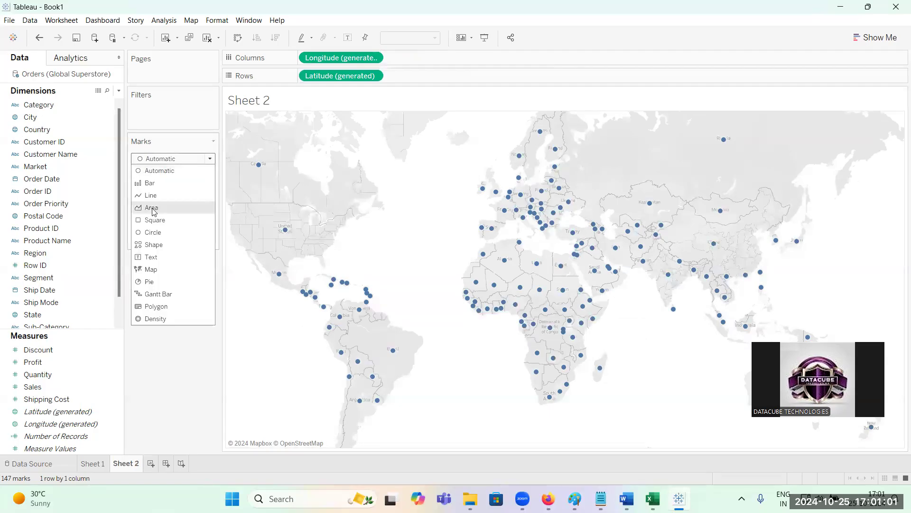
left_click(150, 269)
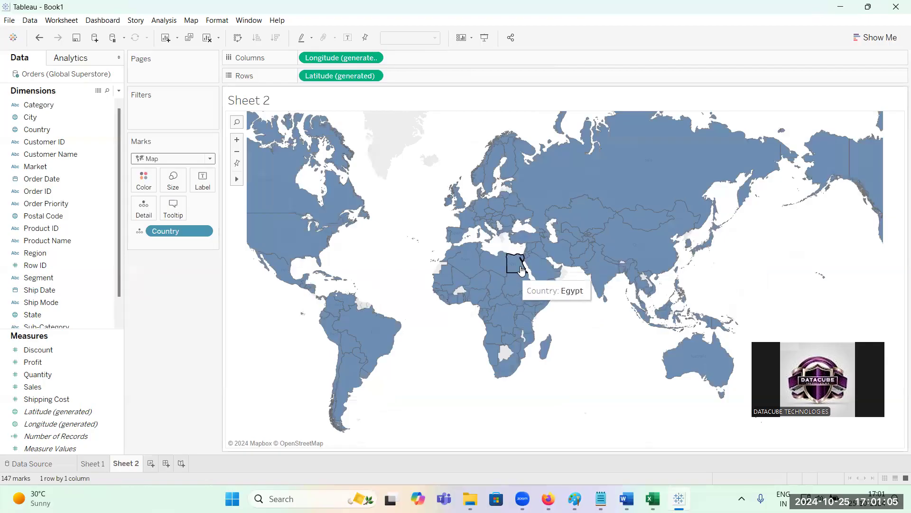
left_click(71, 374)
left_click_drag(42, 131, 146, 188)
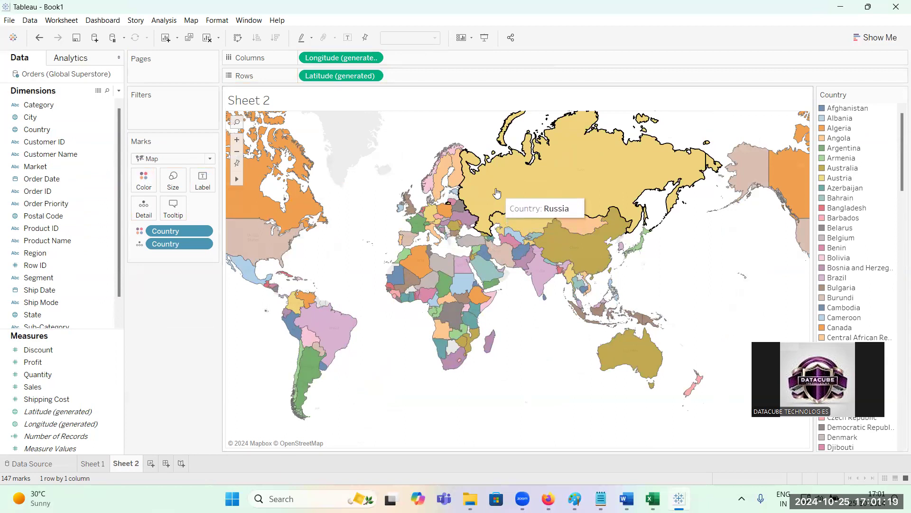
- Label each country on the map with its Country name and its Sales
left_click(50, 387)
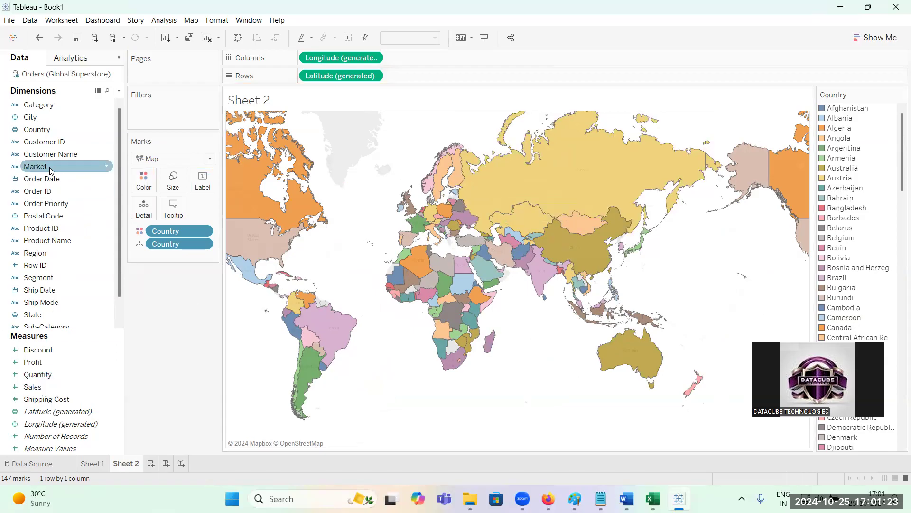
left_click_drag(43, 133, 202, 183)
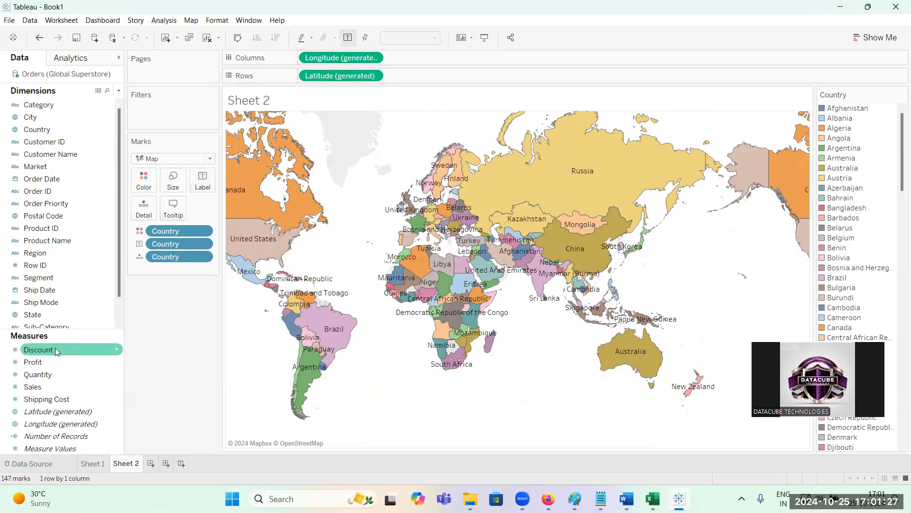
left_click_drag(39, 388, 199, 186)
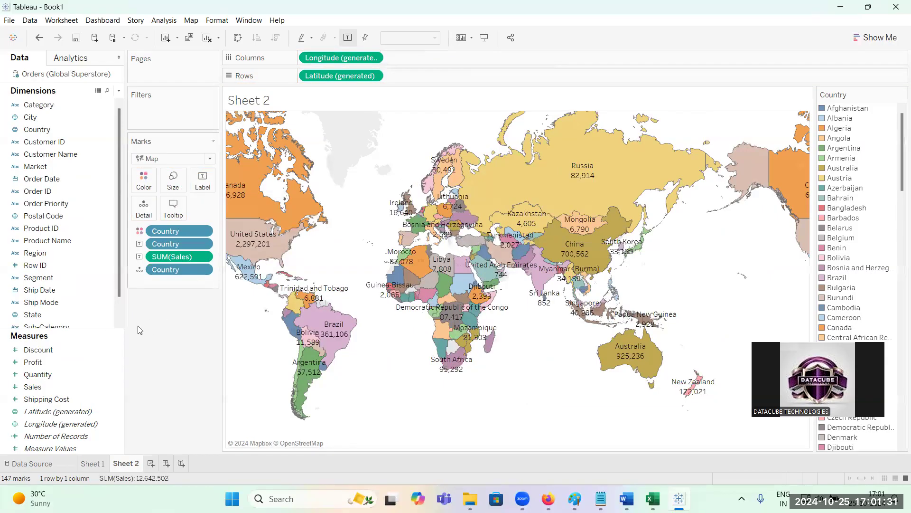
- Add Profit to the country labels on the map
left_click_drag(51, 364, 208, 183)
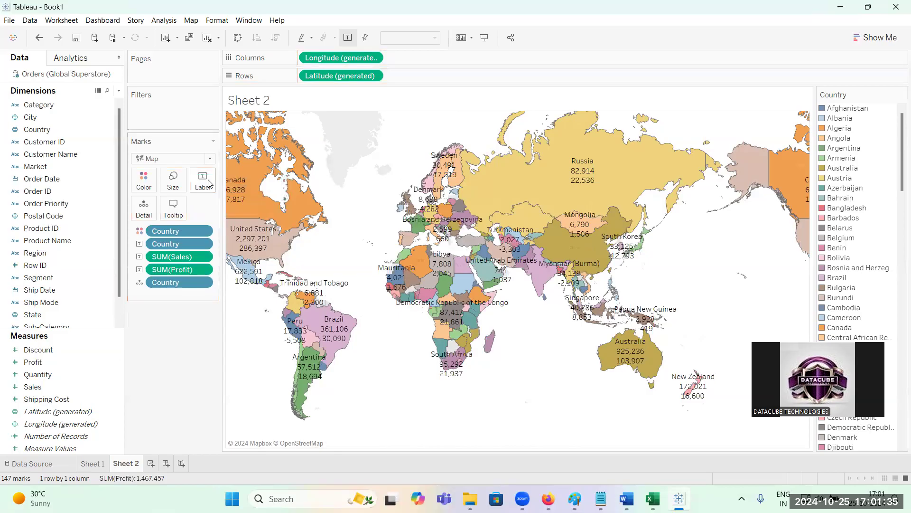
mouse_move(606, 166)
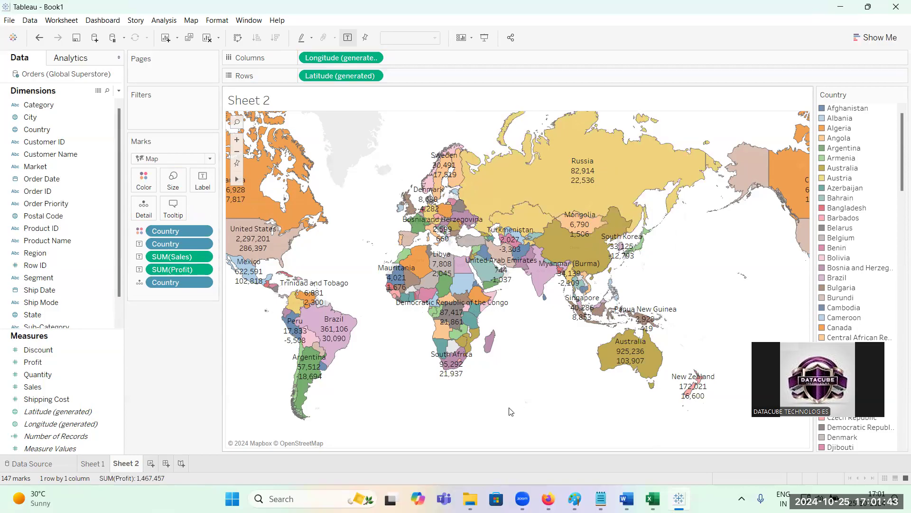
left_click(35, 130)
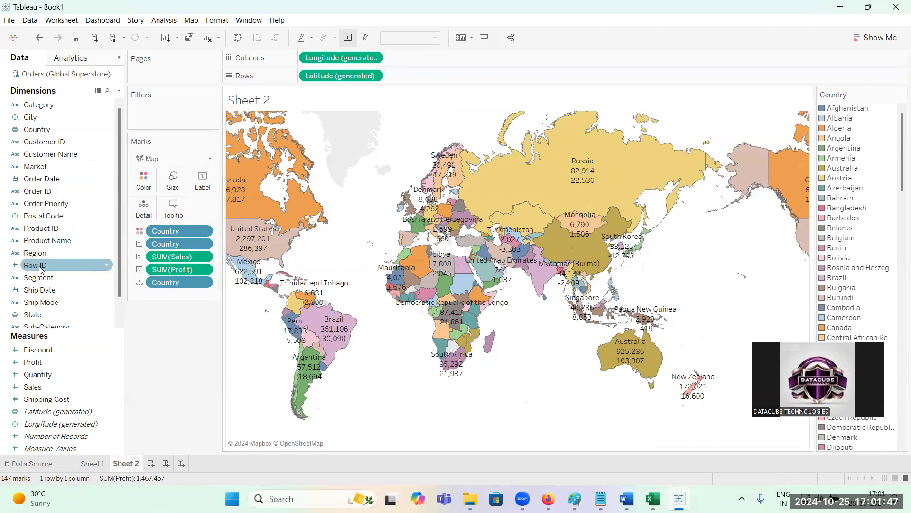
- Add a Region filter to the map that uses all regions
left_click_drag(36, 253, 139, 111)
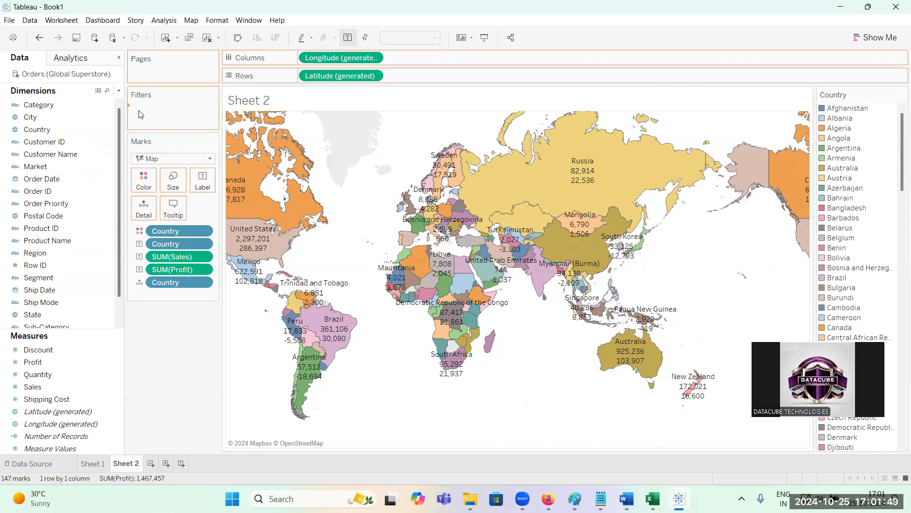
left_click(467, 130)
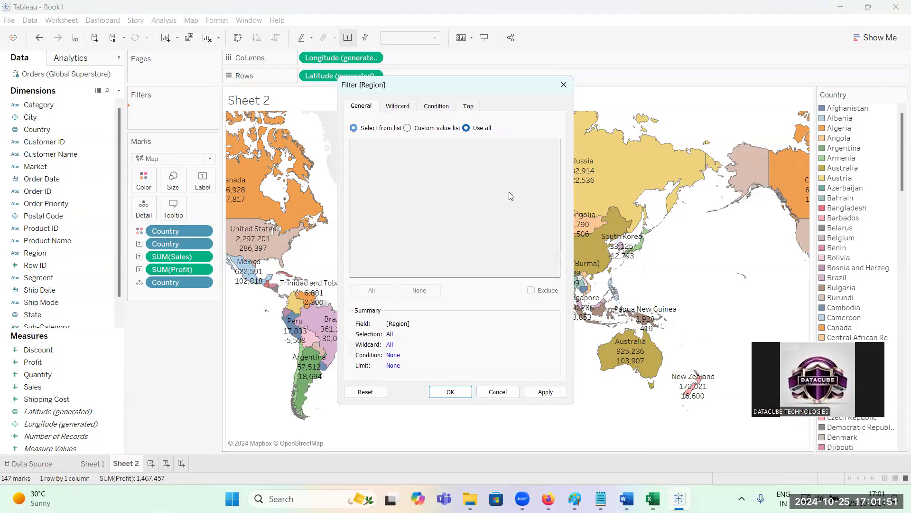
left_click(546, 392)
left_click(451, 392)
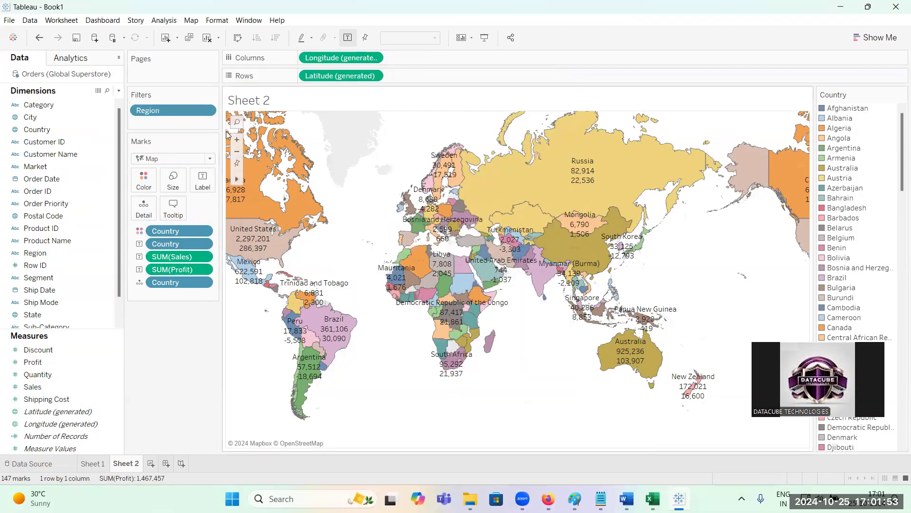
- Show the Region filter beside the map as a single-value dropdown
right_click(180, 113)
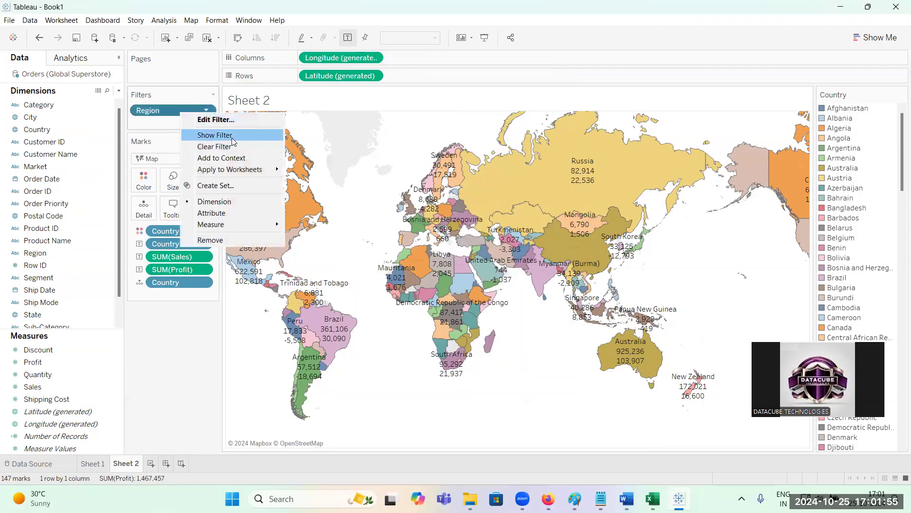
left_click(232, 138)
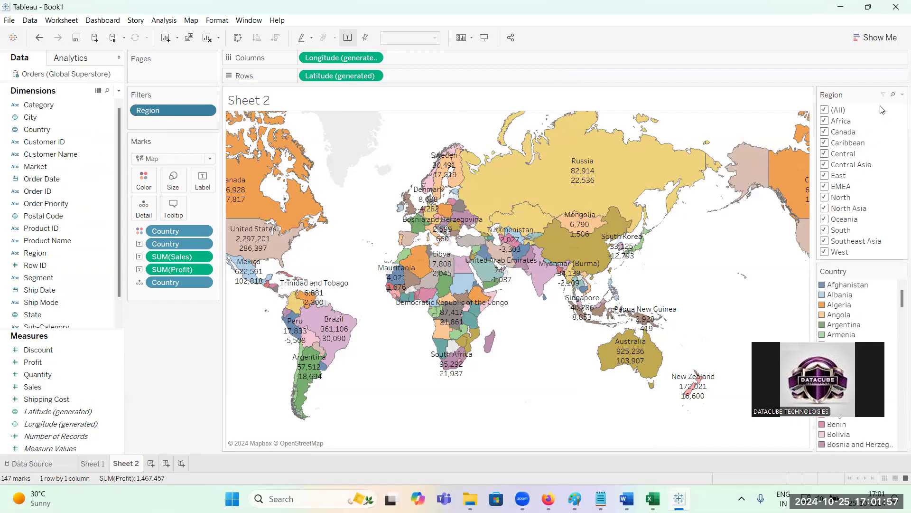
left_click(899, 96)
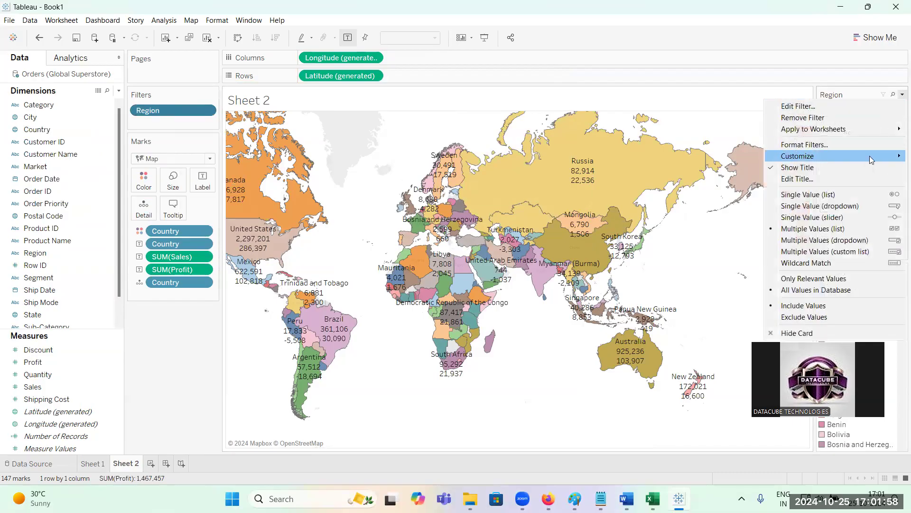
left_click(852, 205)
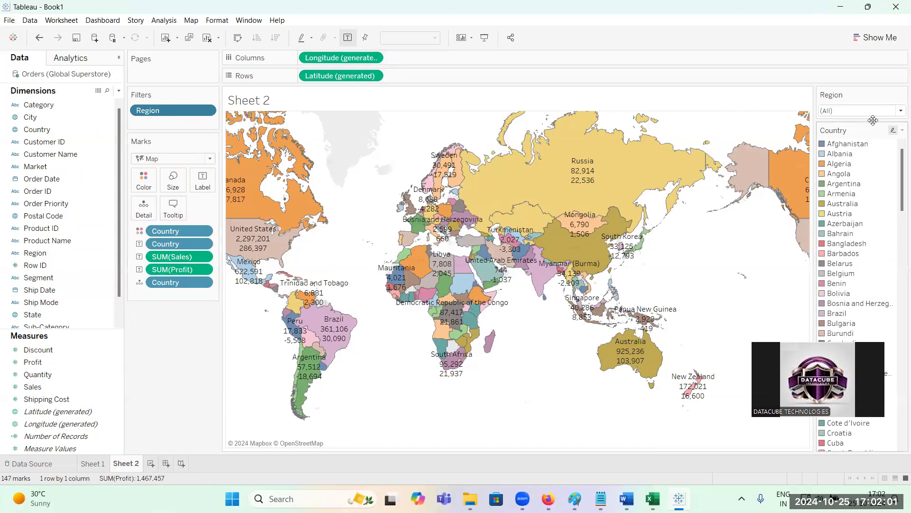
- Filter the map by Africa, switch the region to EMEA and North, and finish on Oceania
left_click(897, 112)
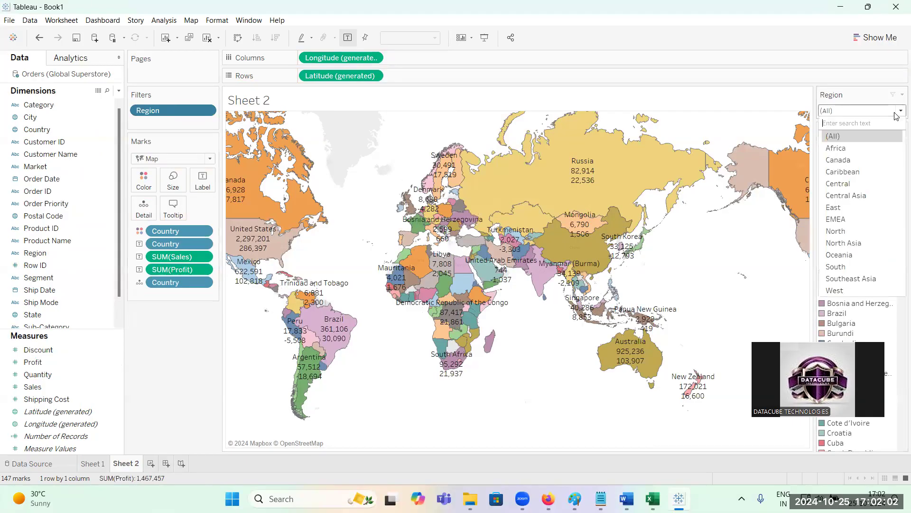
left_click(849, 148)
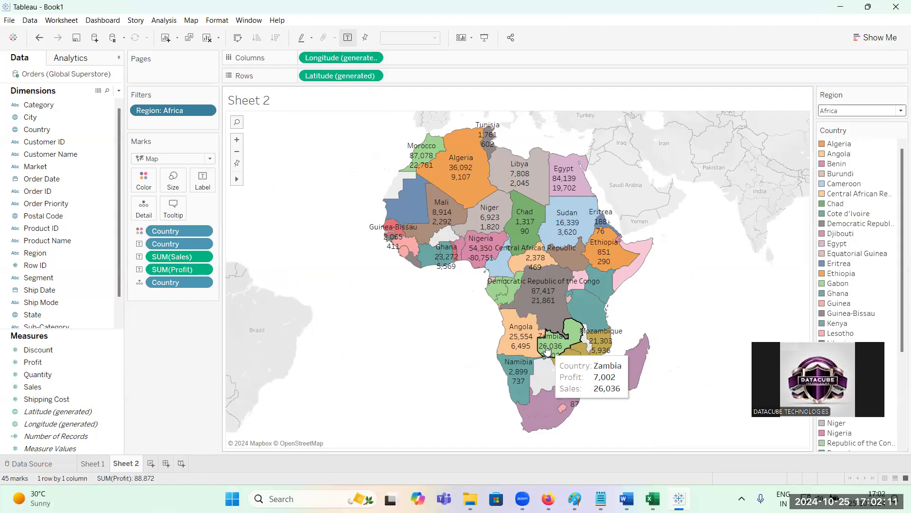
left_click(841, 110)
left_click(839, 219)
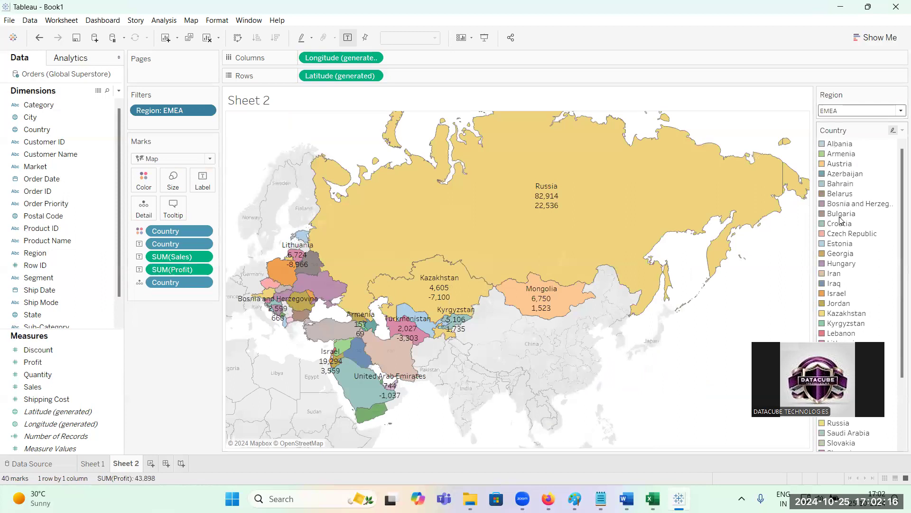
left_click(857, 112)
left_click(849, 232)
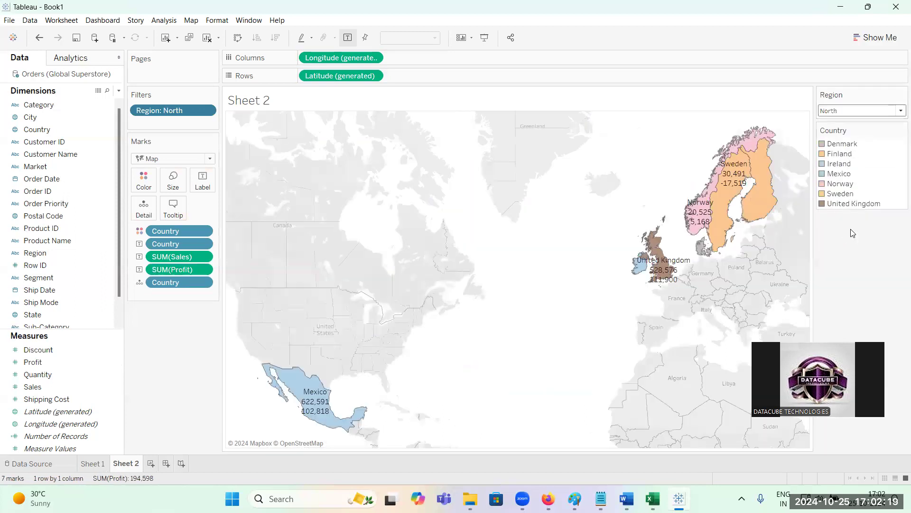
left_click(866, 112)
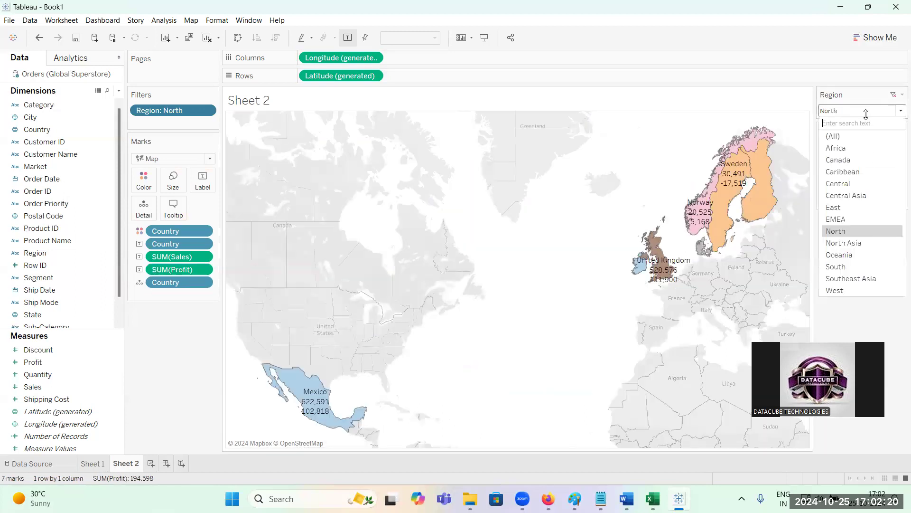
left_click(863, 256)
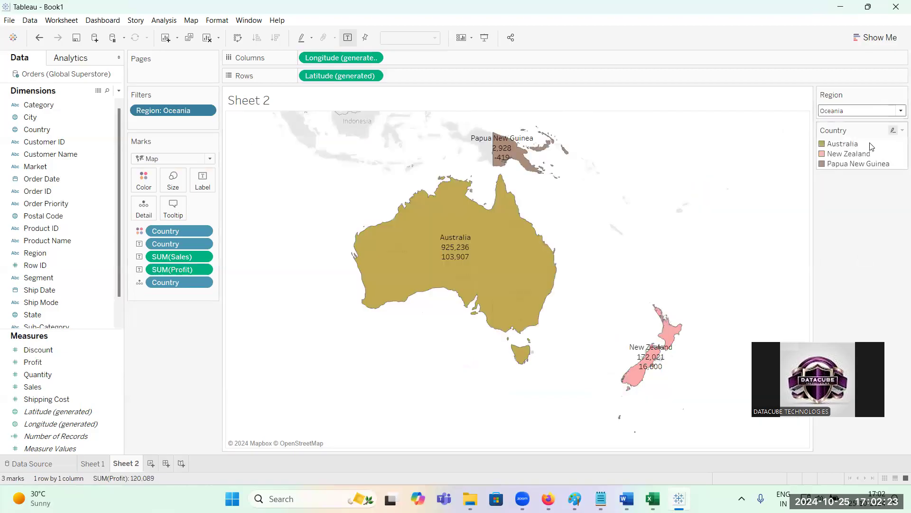
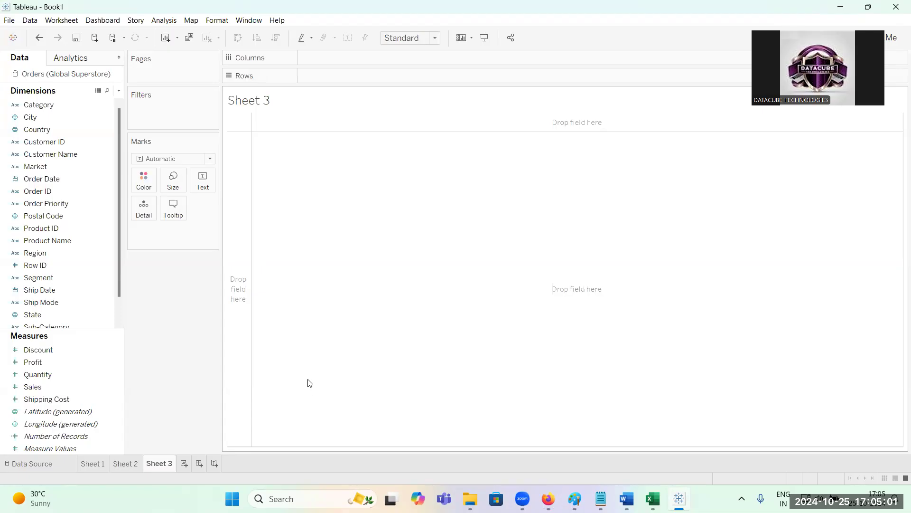
- Build a column chart of Sales by Category and Product Name on Sheet 3, with mark labels shown
left_click(52, 107)
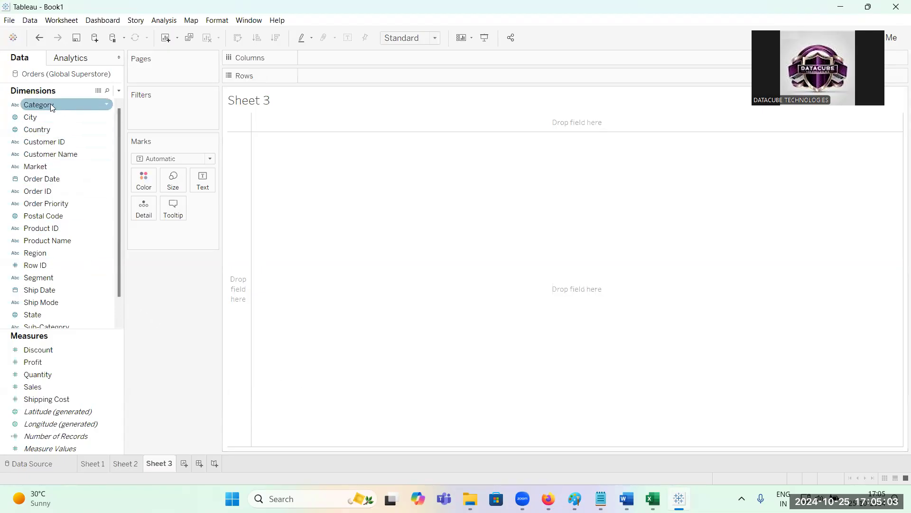
left_click_drag(50, 104, 337, 59)
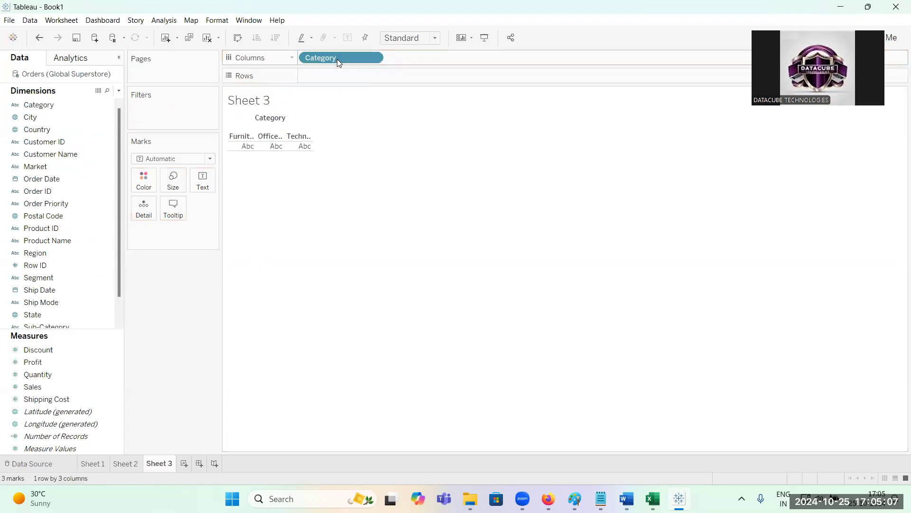
left_click(60, 240)
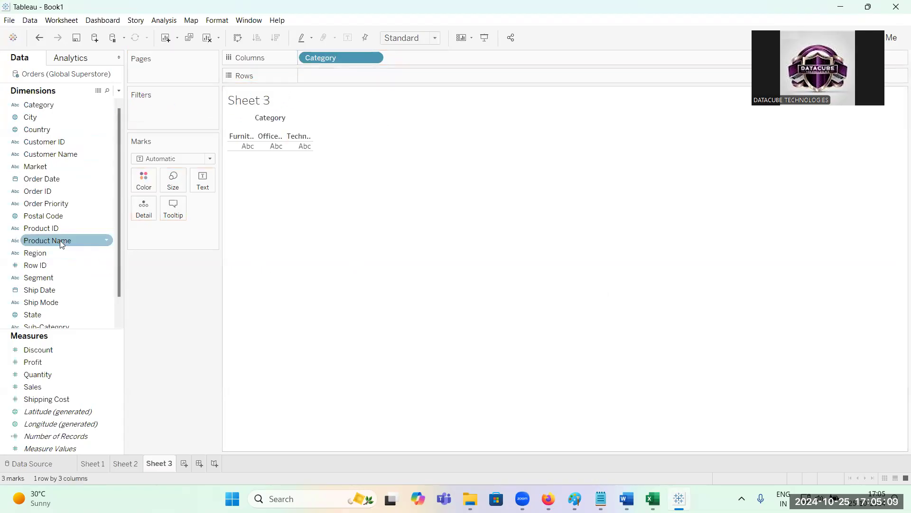
left_click_drag(60, 240, 432, 58)
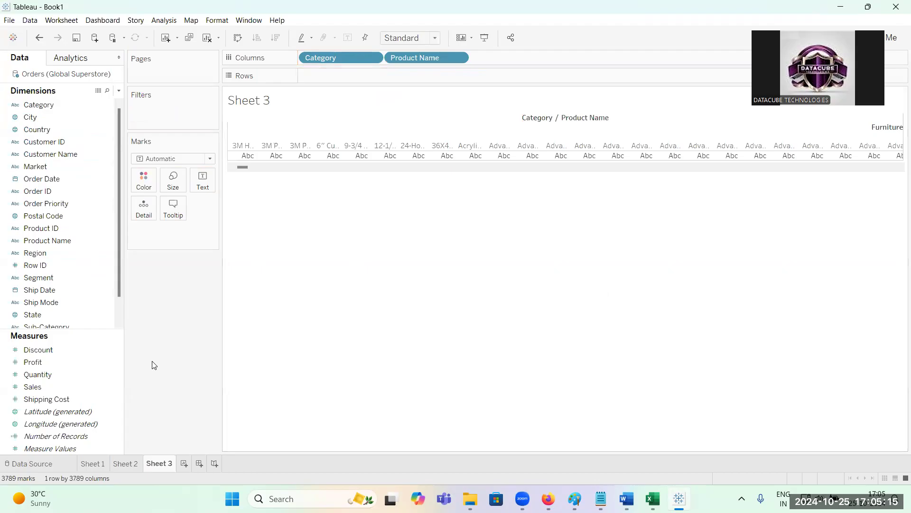
left_click_drag(42, 387, 323, 73)
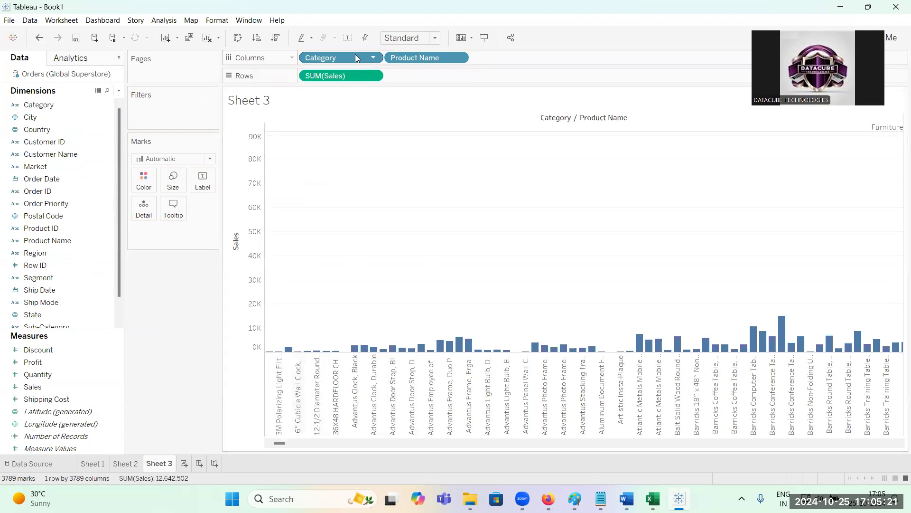
left_click(348, 38)
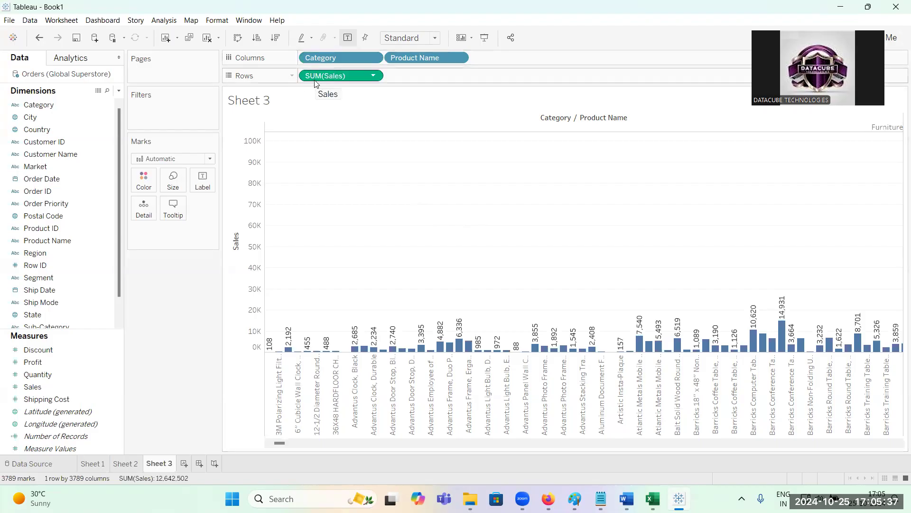
- Swap the chart's rows and columns, and swap them back to vertical bars
mouse_move(440, 353)
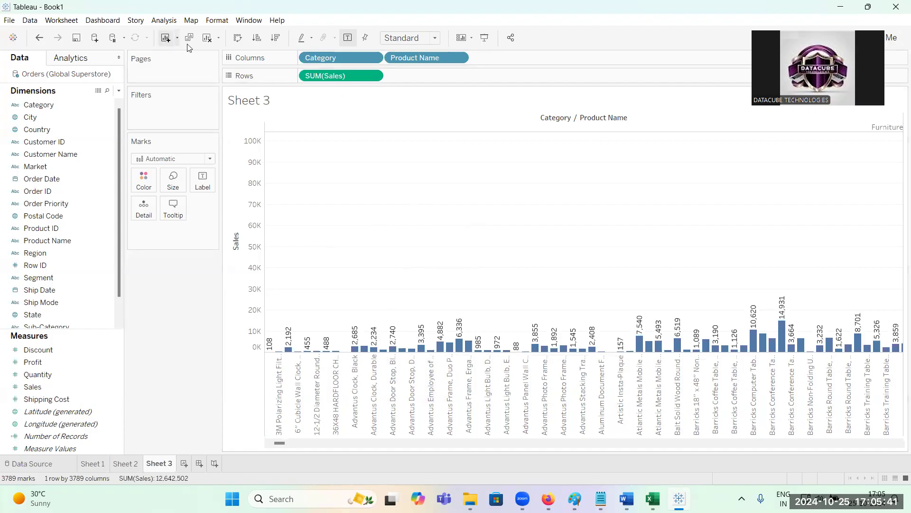
left_click(237, 39)
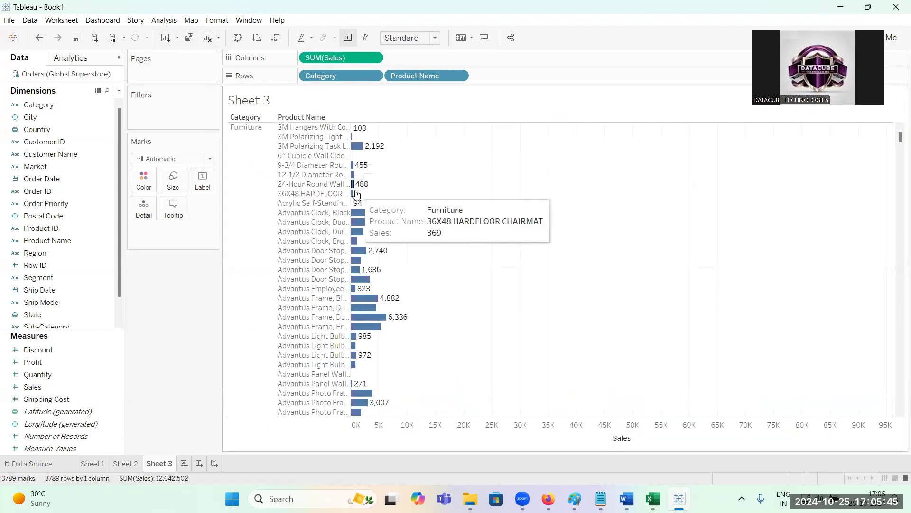
left_click(238, 38)
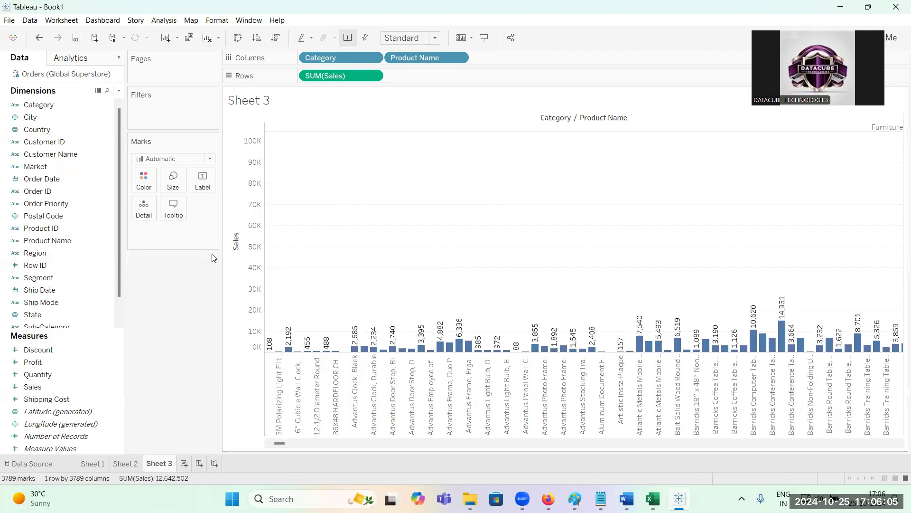
- Filter the chart by Category to keep only Technology, excluding Furniture and Office Supplies
left_click_drag(55, 107, 156, 112)
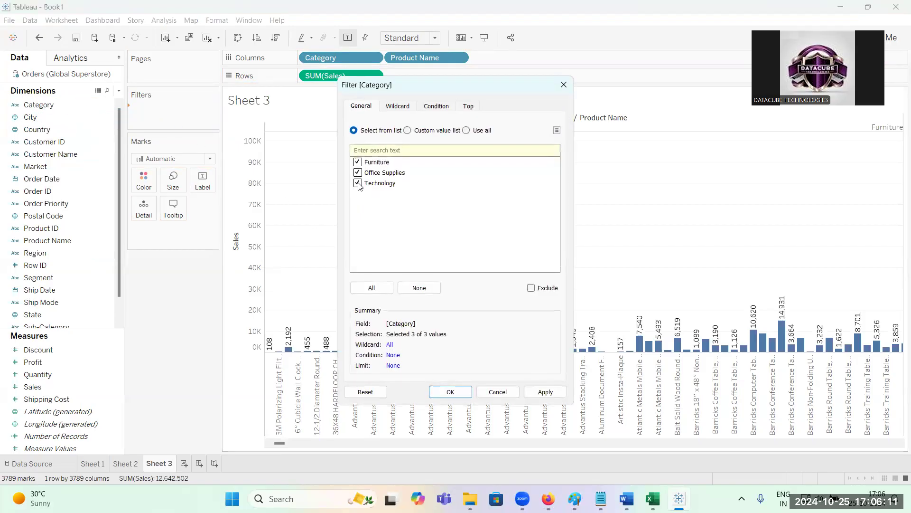
left_click(358, 172)
left_click(358, 163)
left_click(537, 392)
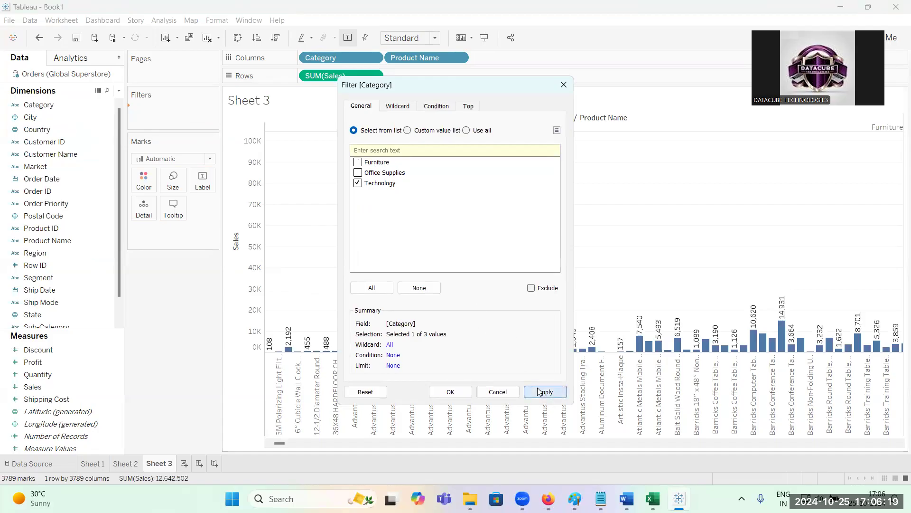
left_click(451, 391)
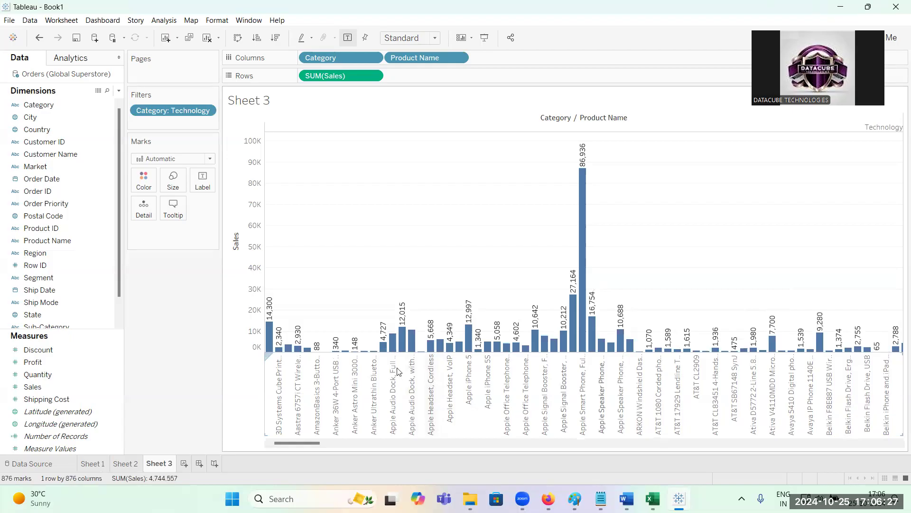
- Sort the products by Sales in descending order, try ascending order, and finish on descending
mouse_move(389, 345)
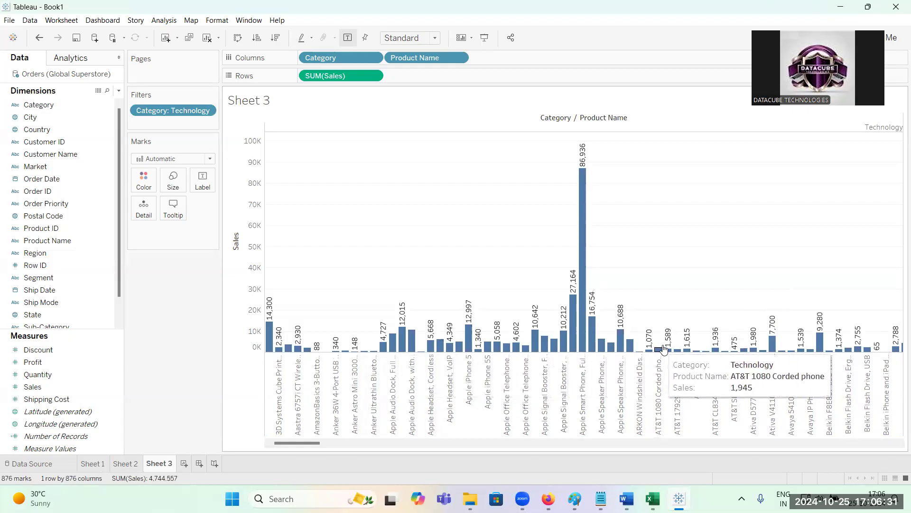
mouse_move(687, 351)
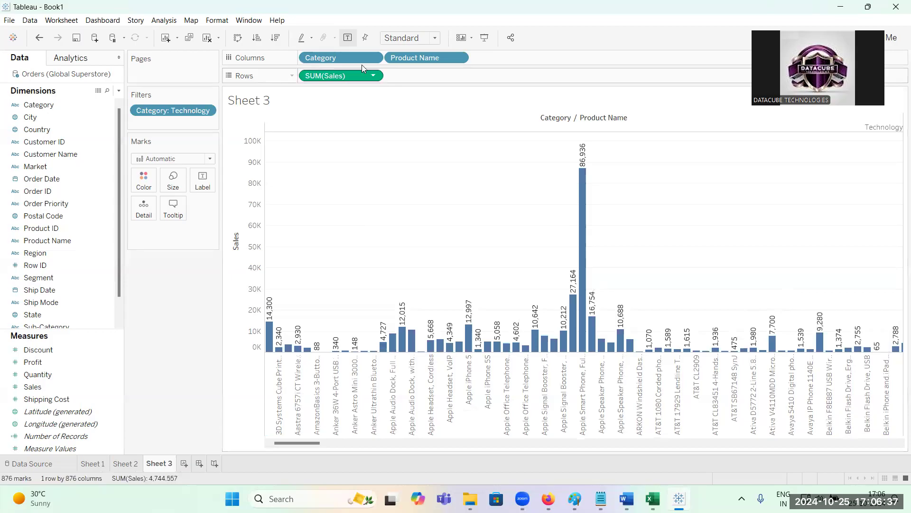
left_click(281, 39)
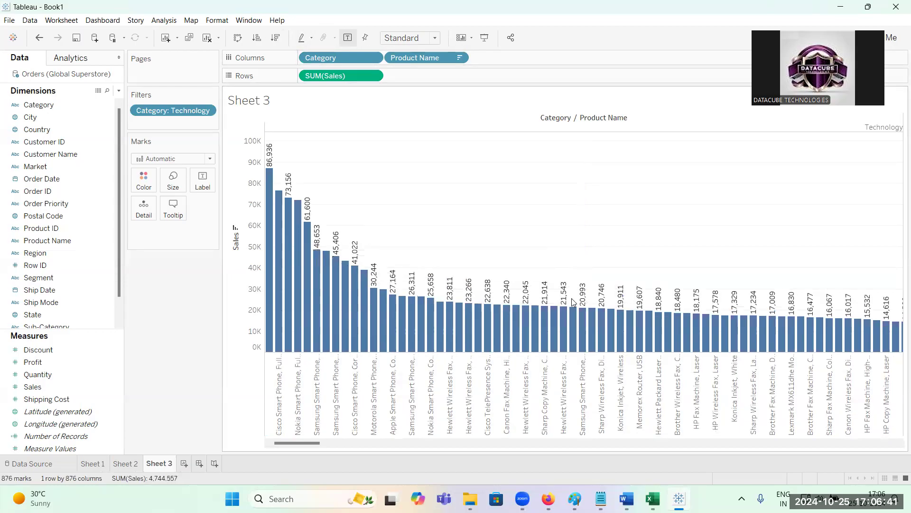
left_click(258, 41)
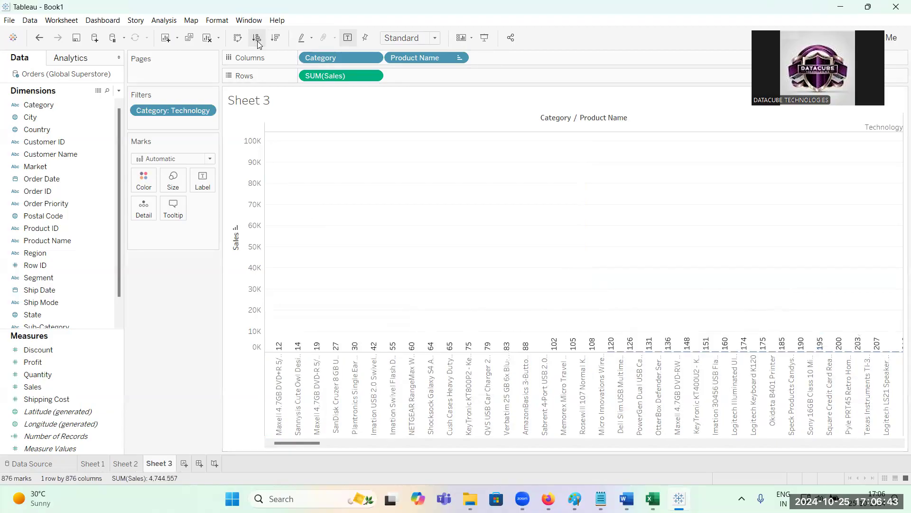
left_click(276, 38)
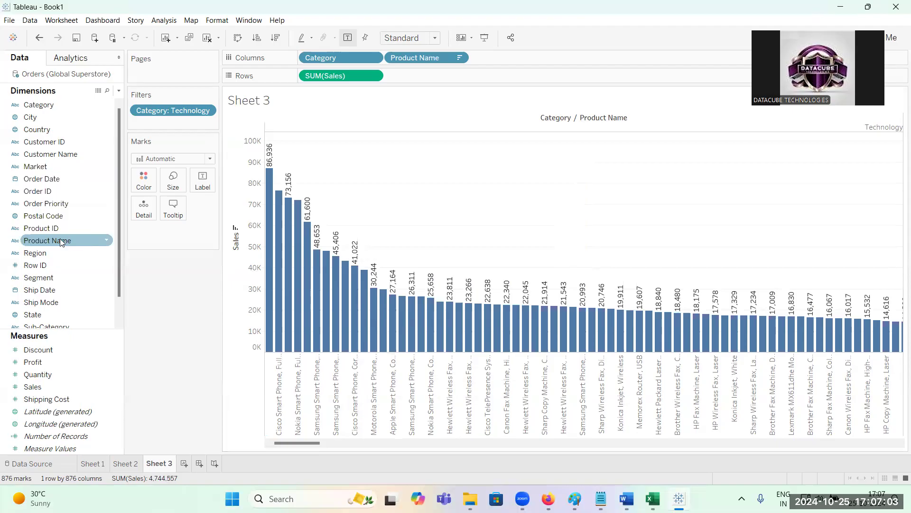
- Filter Product Name on Sheet 3 to the top 10 by sum of Sales
left_click_drag(60, 238, 172, 121)
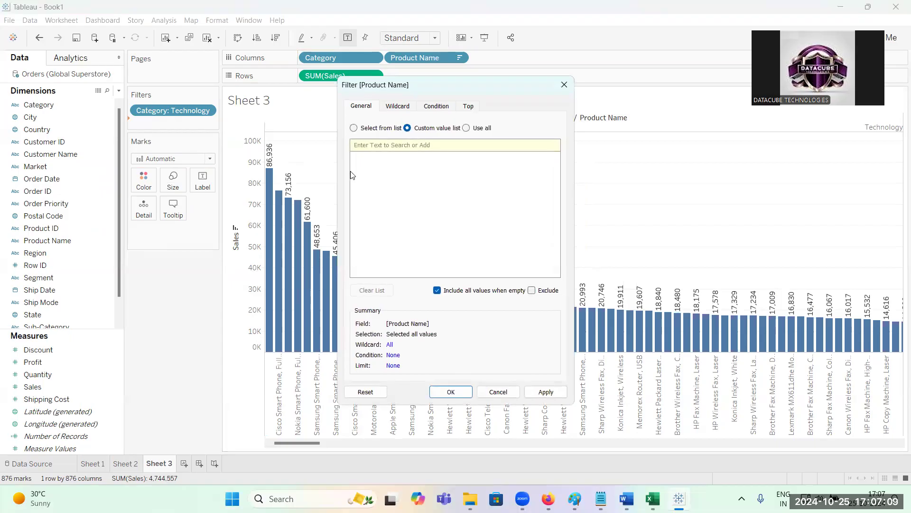
left_click(469, 107)
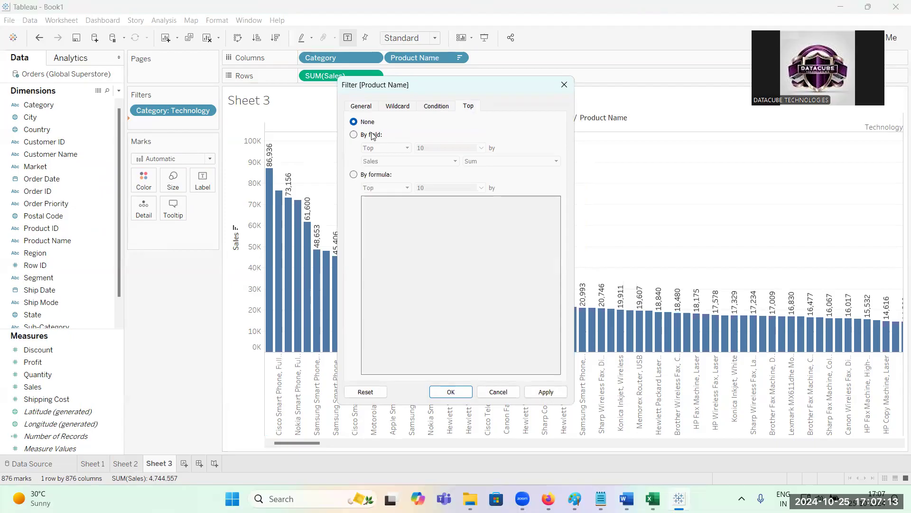
left_click(354, 135)
left_click(385, 149)
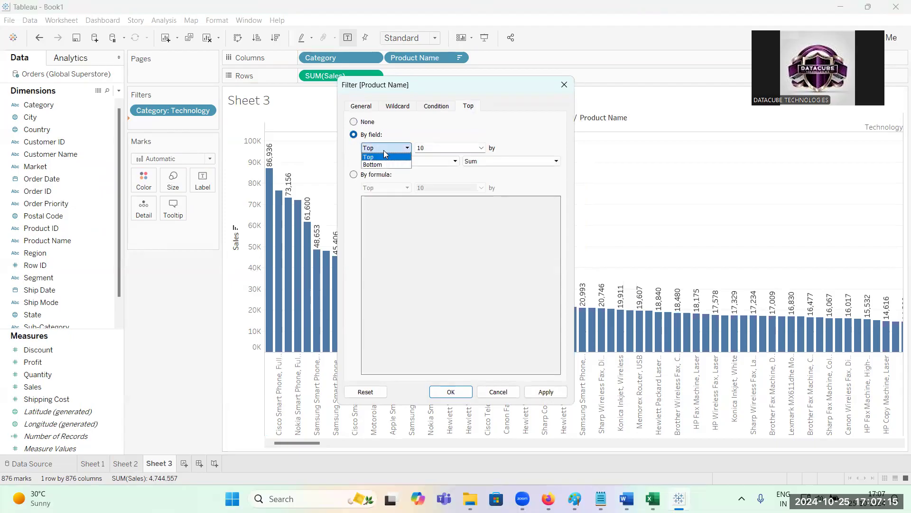
left_click(377, 150)
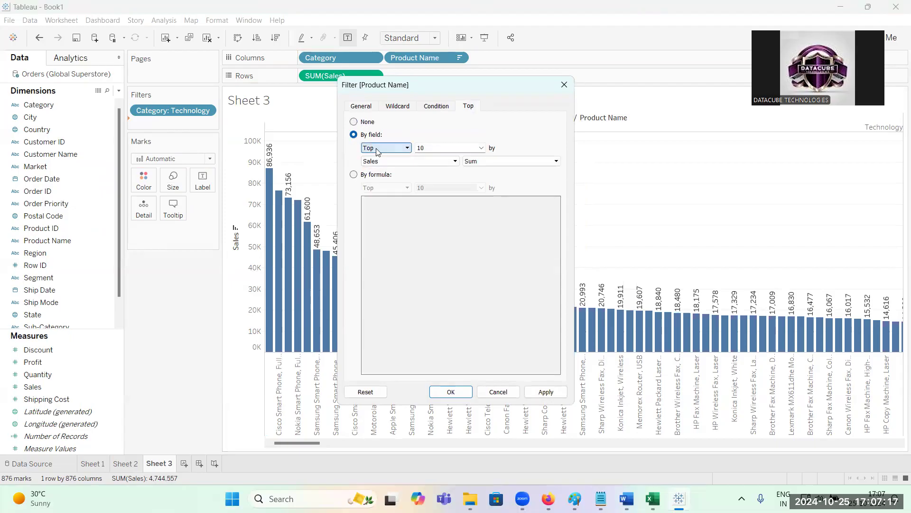
left_click(431, 149)
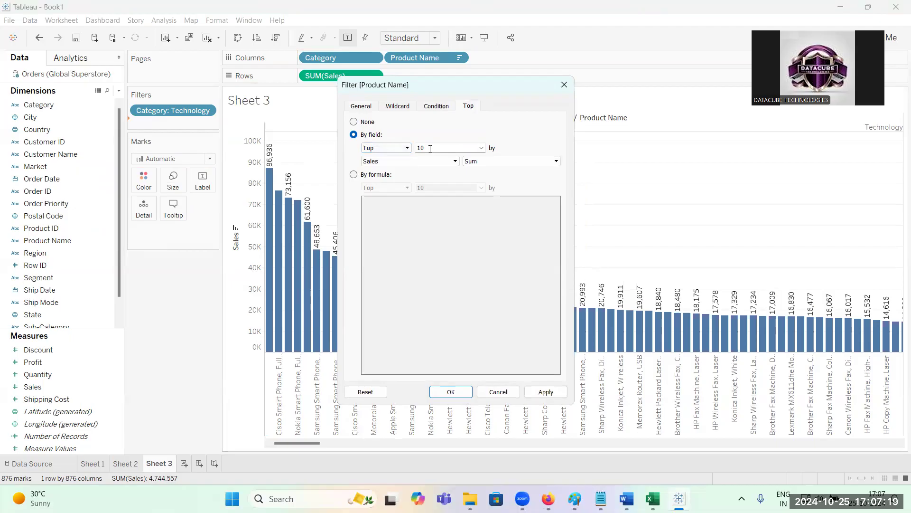
left_click(453, 162)
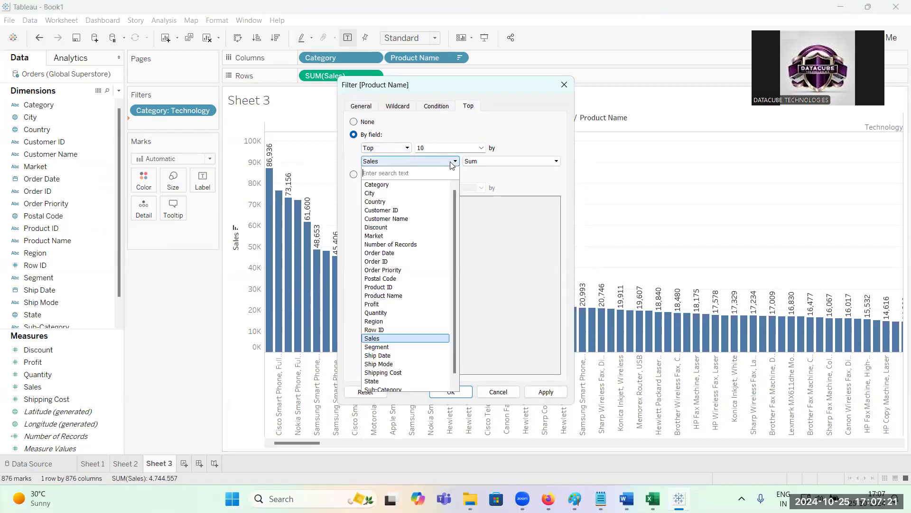
left_click(453, 161)
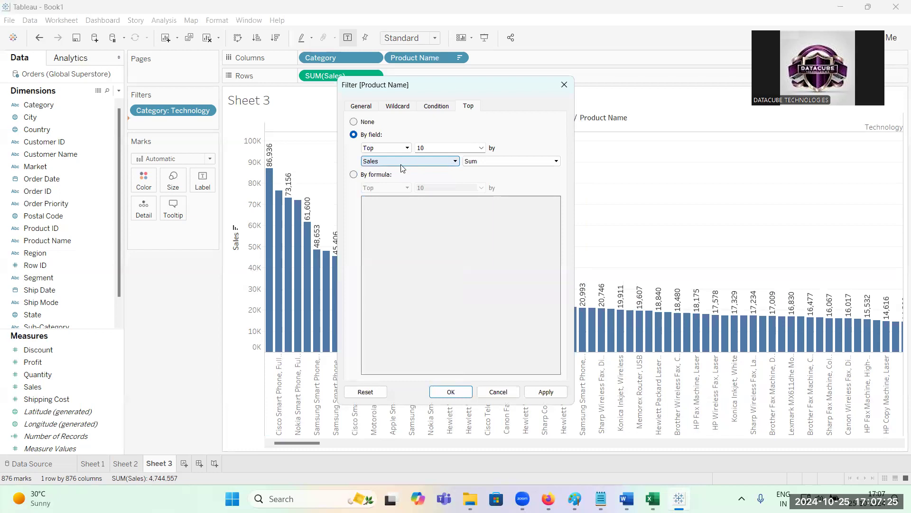
left_click(546, 392)
left_click(451, 392)
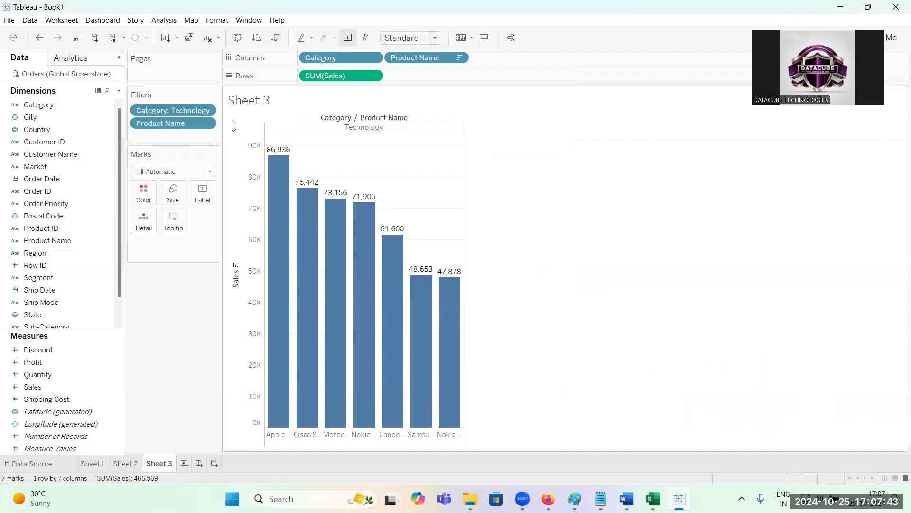
- Add the Category filter to context on Sheet 3 so it applies before the Product Name filter
left_click(207, 111)
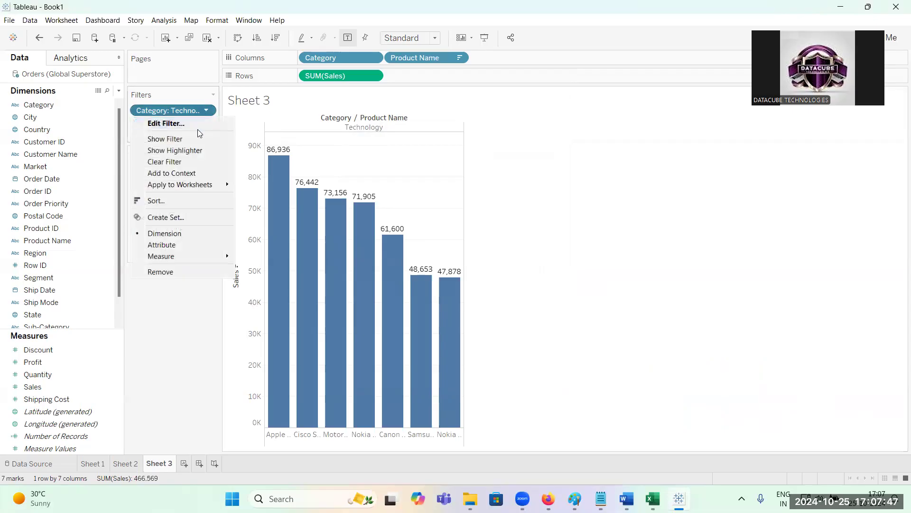
left_click(183, 173)
mouse_move(275, 271)
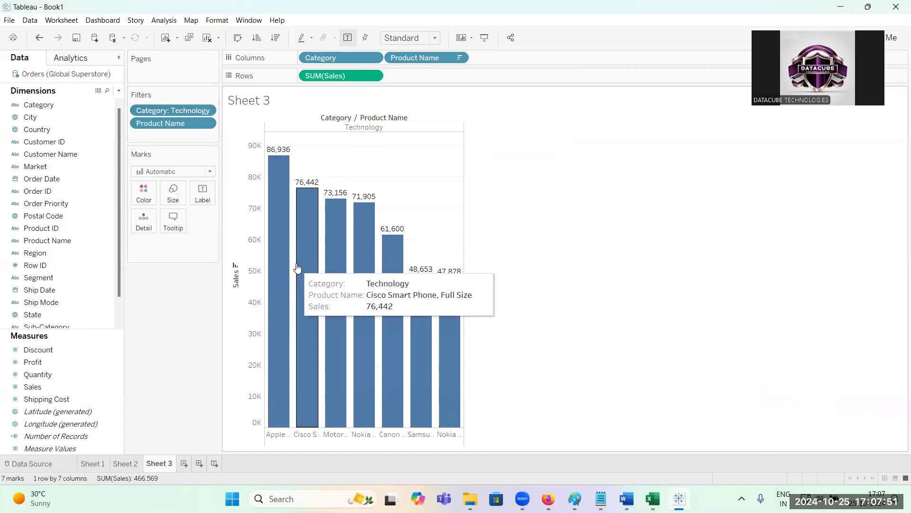
mouse_move(406, 274)
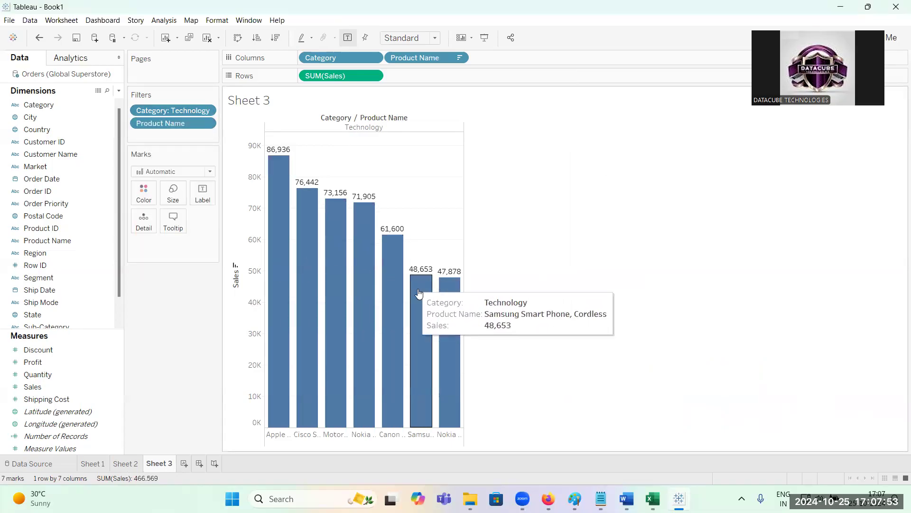
mouse_move(448, 298)
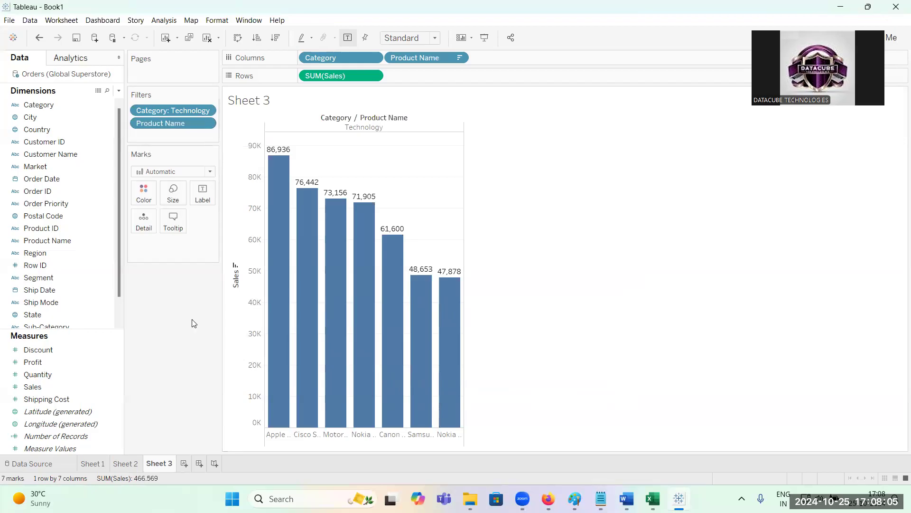
left_click(206, 112)
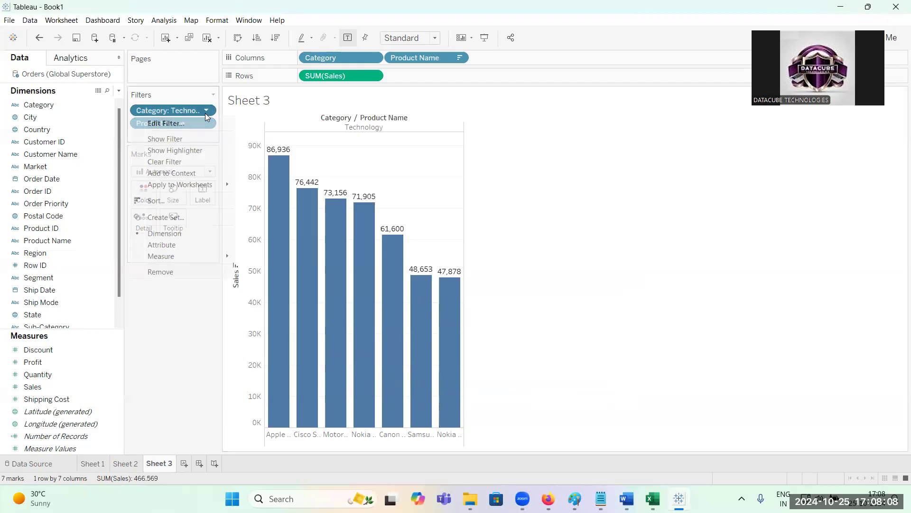
left_click(190, 174)
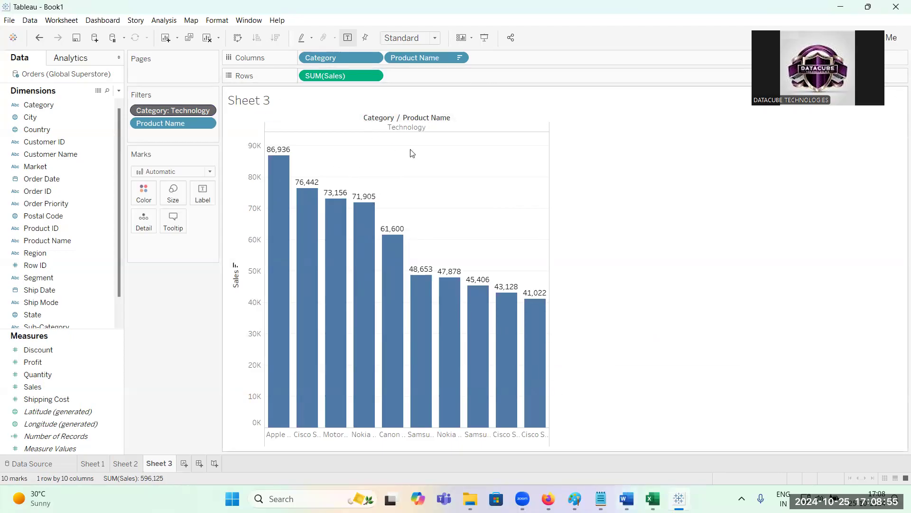
- Switch to the Global Superstore workbook in Excel, view its Orders data maximized, and return to Tableau
mouse_move(652, 498)
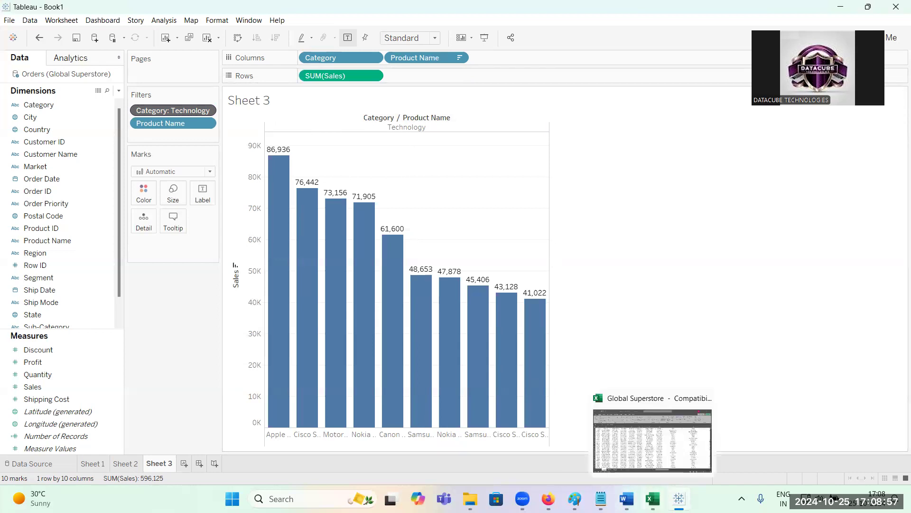
left_click(653, 441)
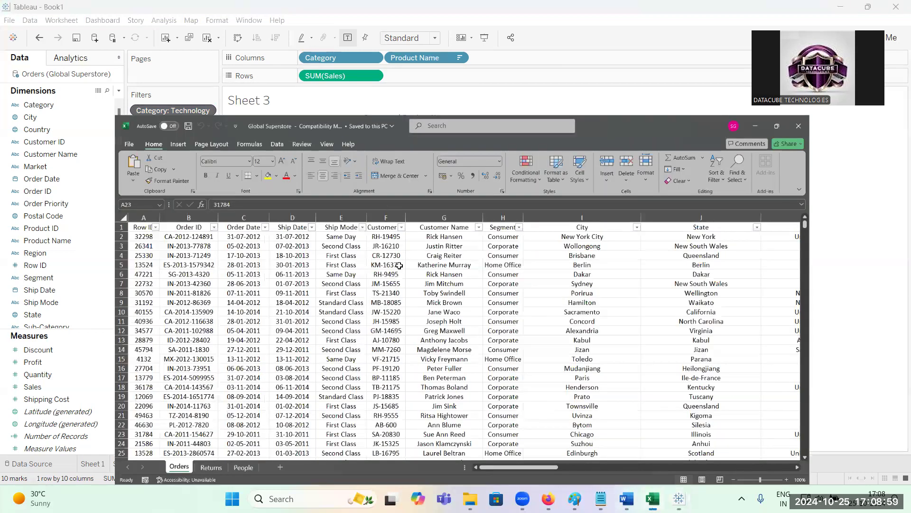
key("super+Up")
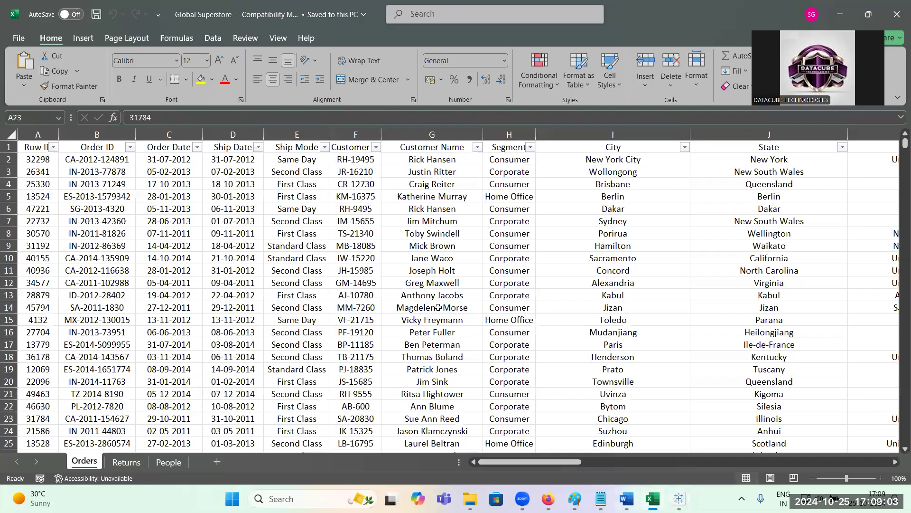
left_click(678, 498)
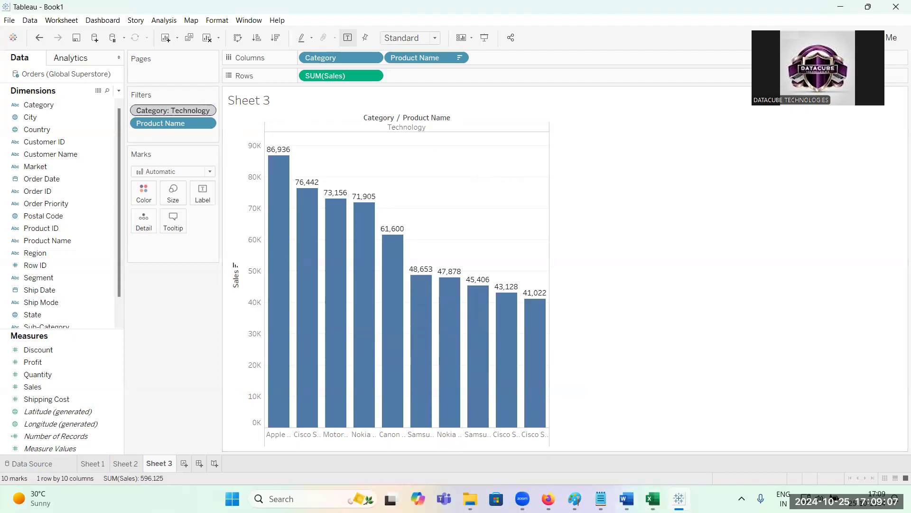
- Review the sales and profit chart on Sheet 1 and the country map on Sheet 2
mouse_move(320, 257)
left_click(102, 467)
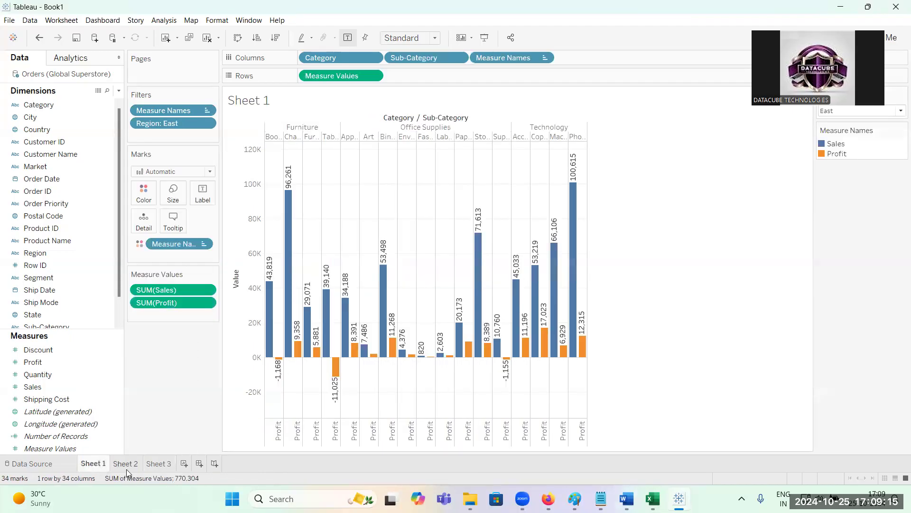
left_click(126, 468)
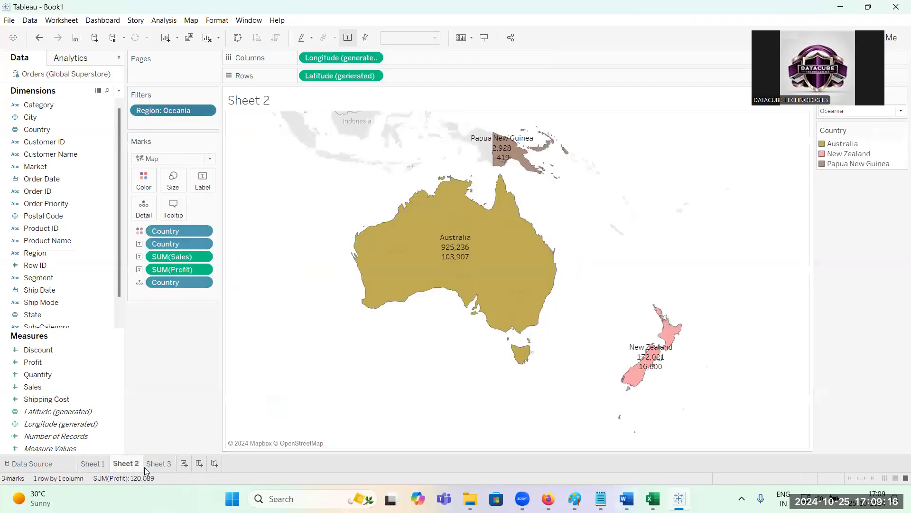
- Create a dashboard with Sheet 1, Sheet 2 below it, and Sheet 3 to the left of Sheet 1
left_click(199, 468)
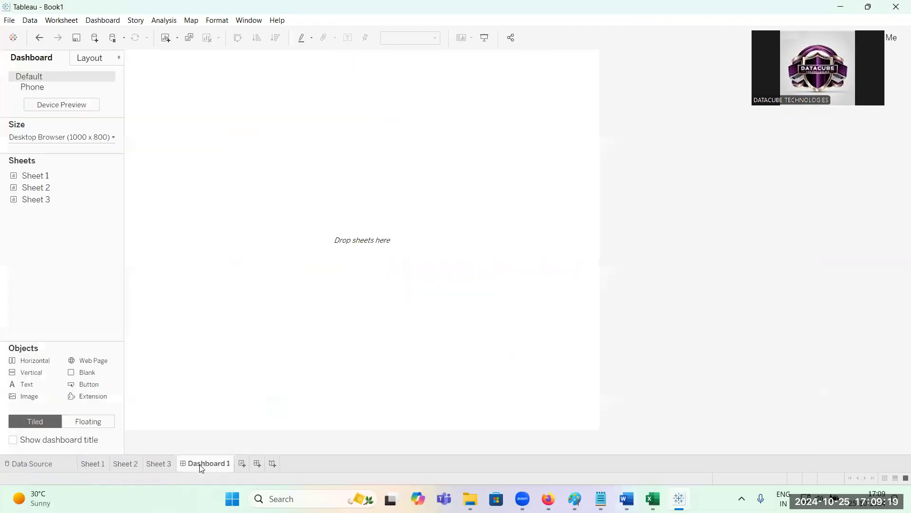
left_click_drag(47, 176, 184, 114)
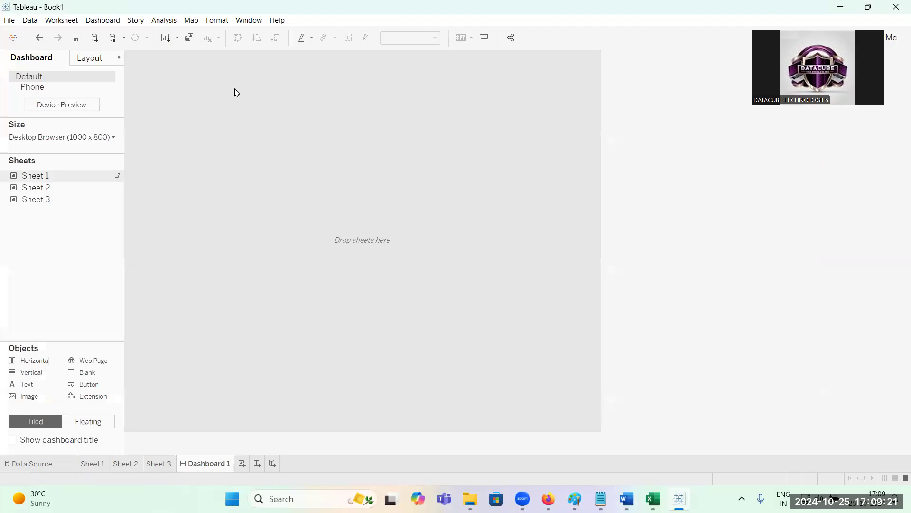
left_click_drag(234, 89, 234, 89)
left_click_drag(62, 192, 232, 280)
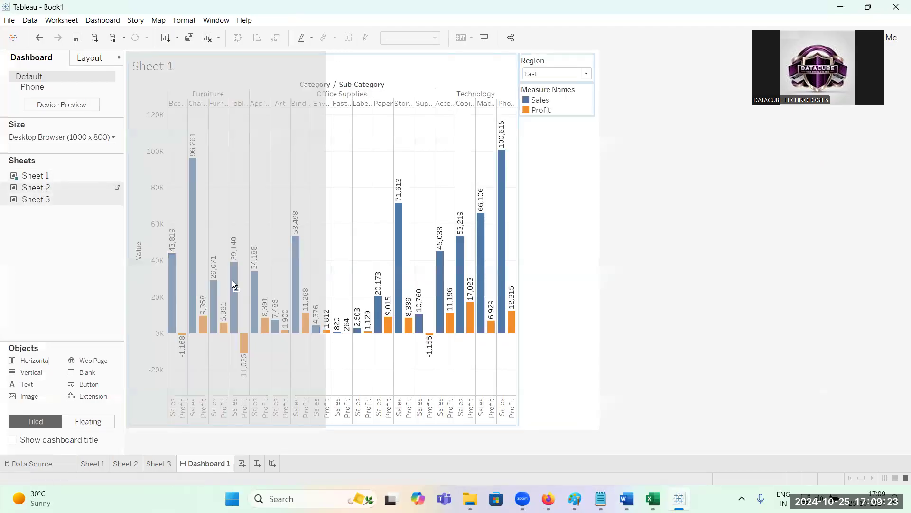
left_click_drag(303, 280, 330, 282)
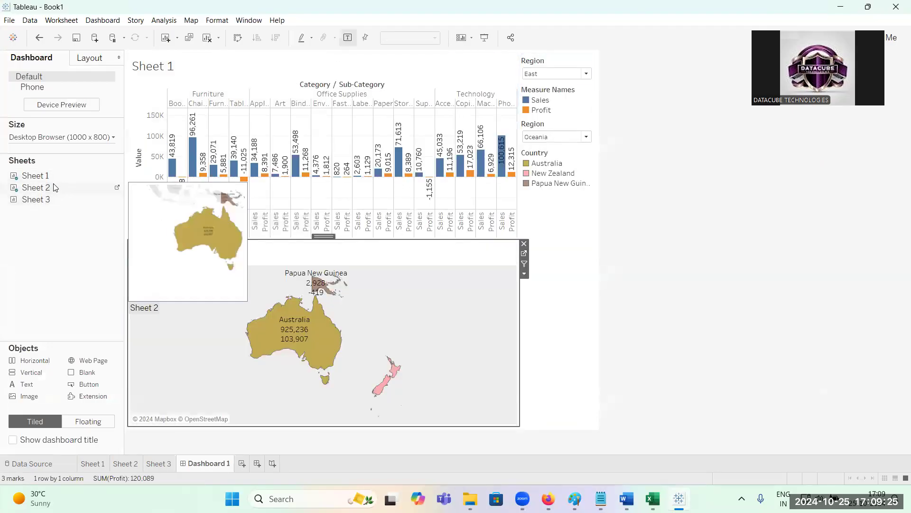
left_click_drag(44, 199, 177, 201)
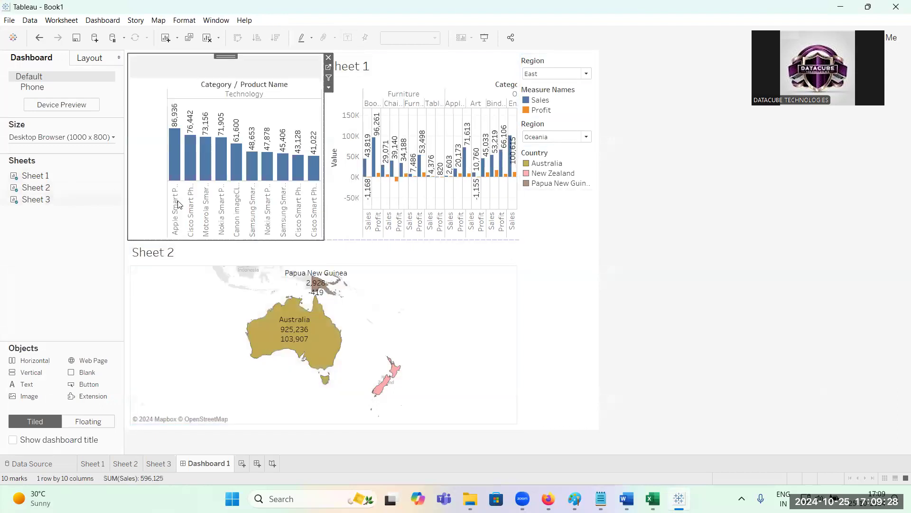
- Change the dashboard size from fixed to Automatic
left_click(558, 320)
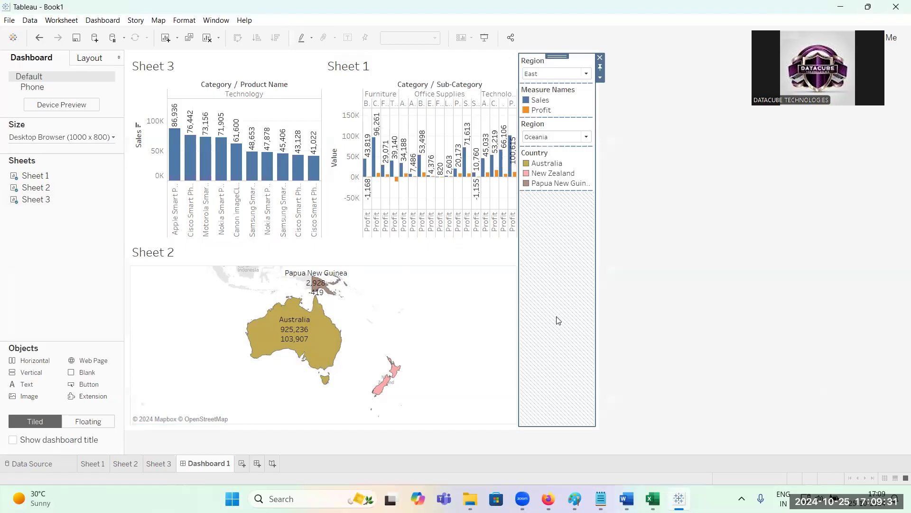
left_click(67, 138)
left_click(66, 156)
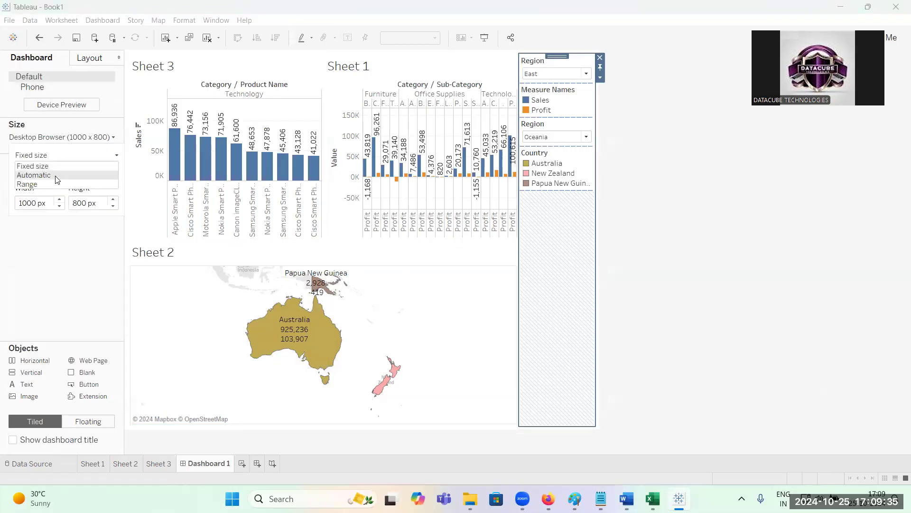
left_click(34, 175)
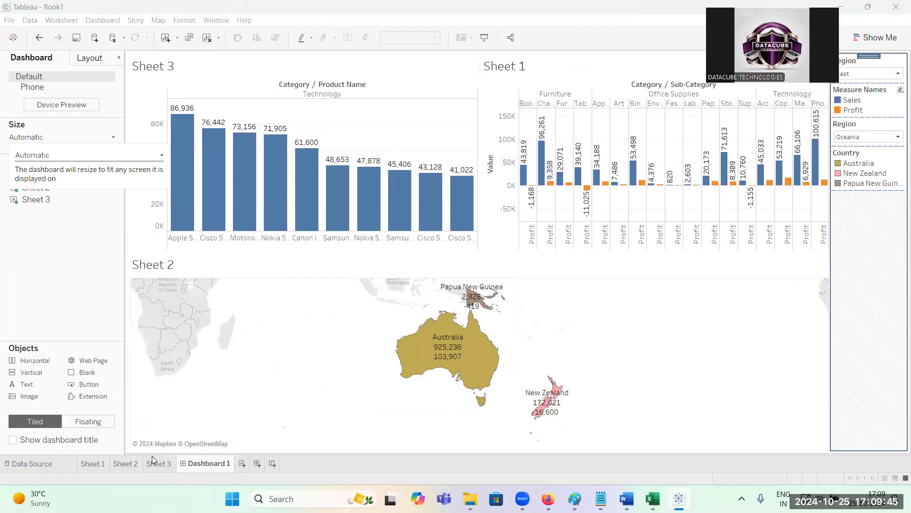
- Review the individual charts on Sheet 1, Sheet 2 and Sheet 3, and return to Dashboard 1
left_click(93, 463)
left_click(121, 465)
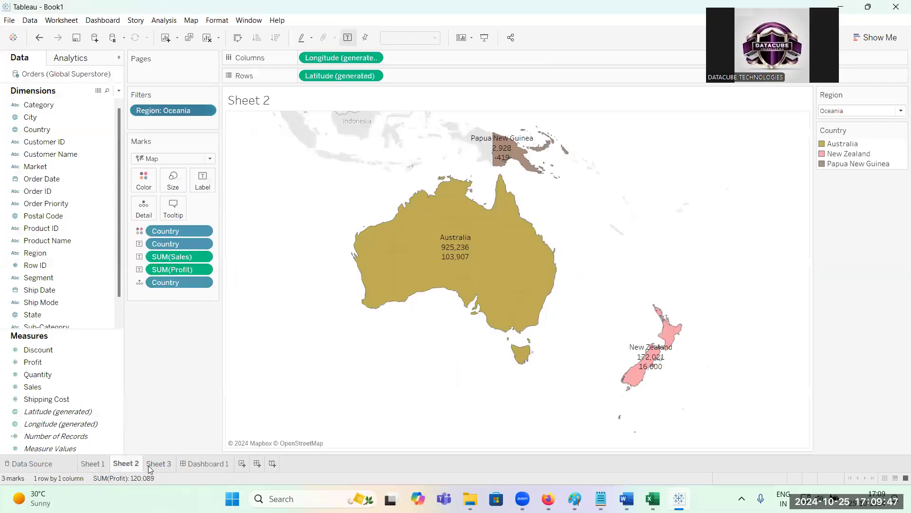
left_click(152, 466)
left_click(127, 467)
left_click(99, 468)
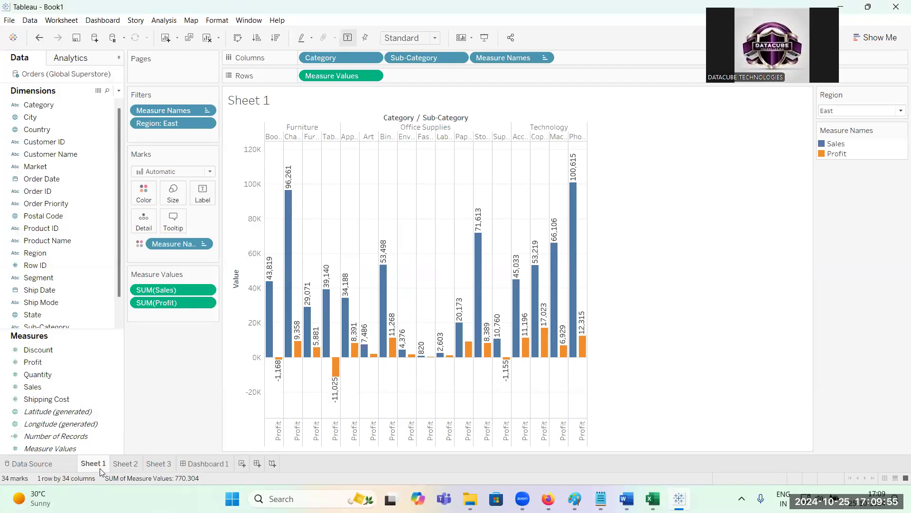
left_click(207, 465)
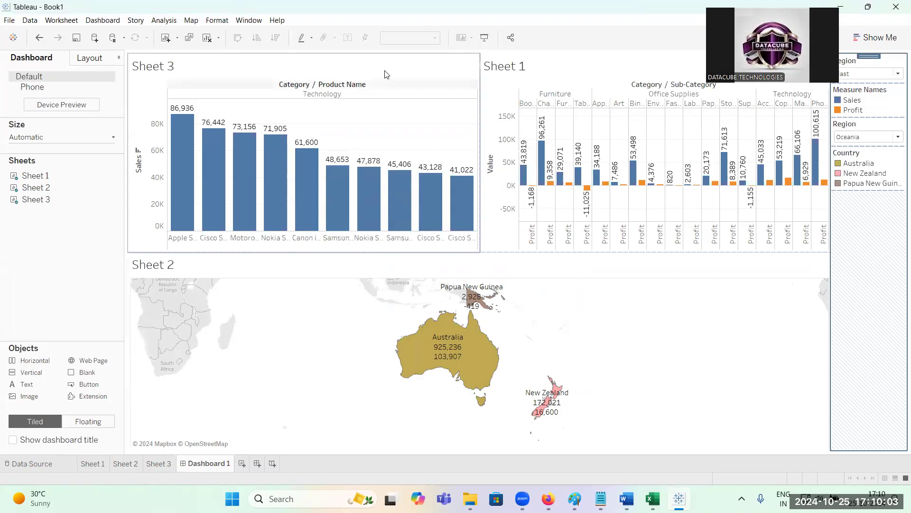
- Use all three dashboard sheets as filters, and select the 45,406 Samsung bar on Sheet 3 to filter the other sheets
left_click(470, 65)
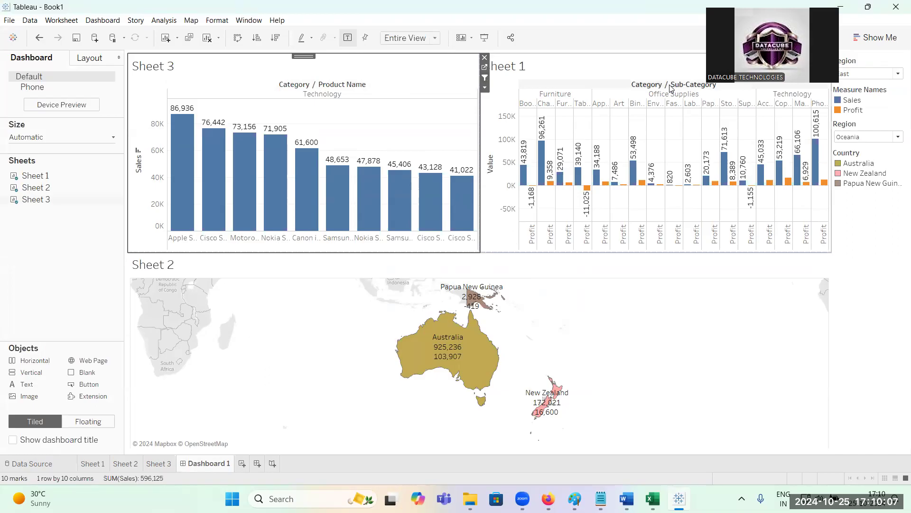
left_click(651, 77)
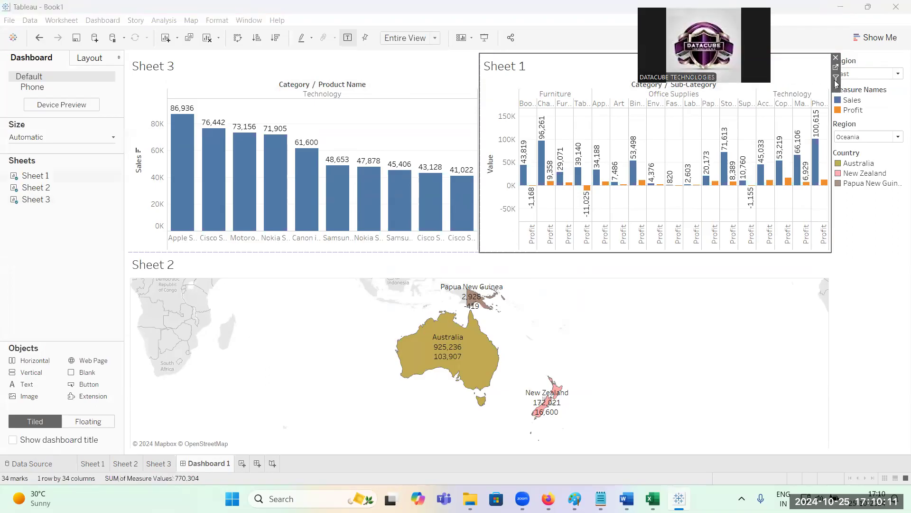
left_click(797, 294)
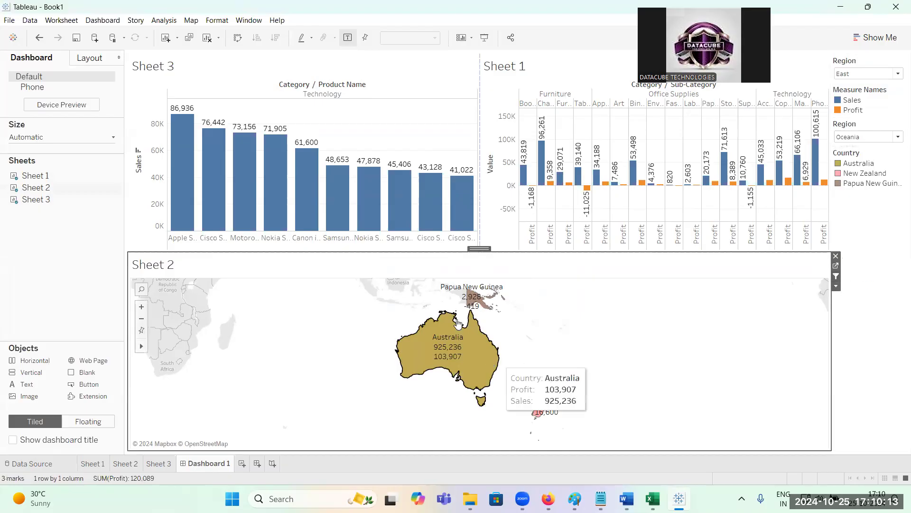
left_click(397, 209)
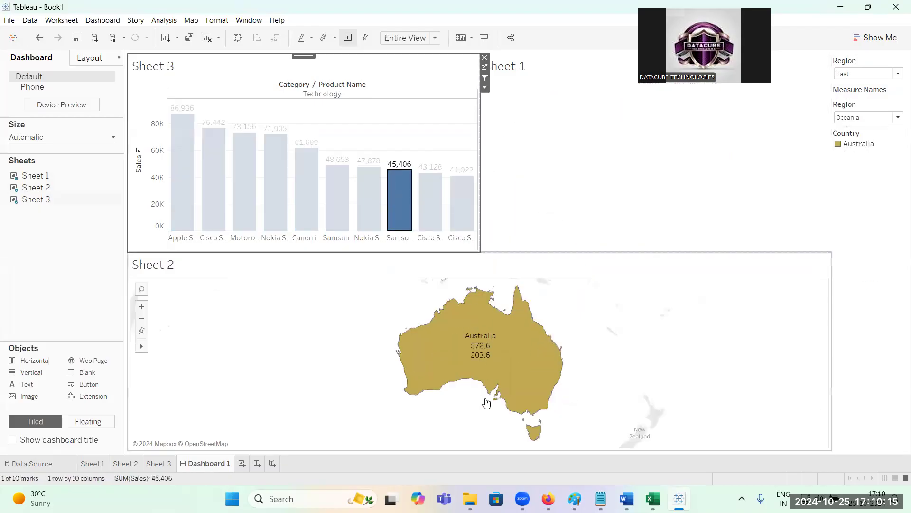
- Select Australia on the Sheet 2 map to filter the other dashboard sheets by that country
left_click(503, 385)
left_click(586, 189)
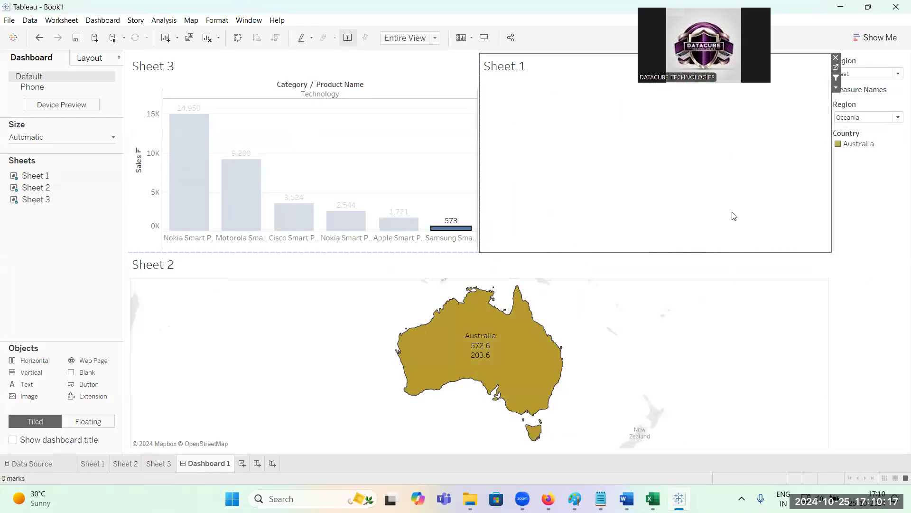
left_click(262, 58)
left_click(84, 223)
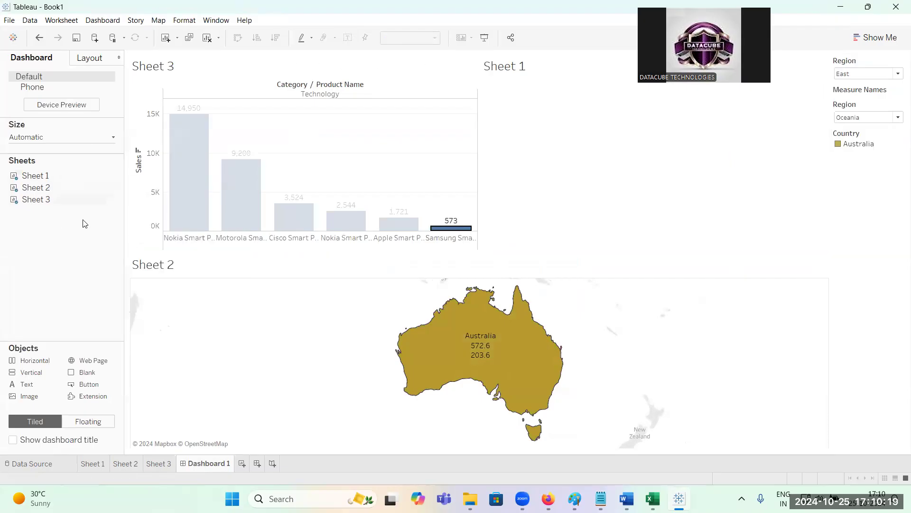
- Go from the dashboard to the Sheet 1 worksheet and set its Region filter to (All)
left_click(157, 467)
left_click(126, 467)
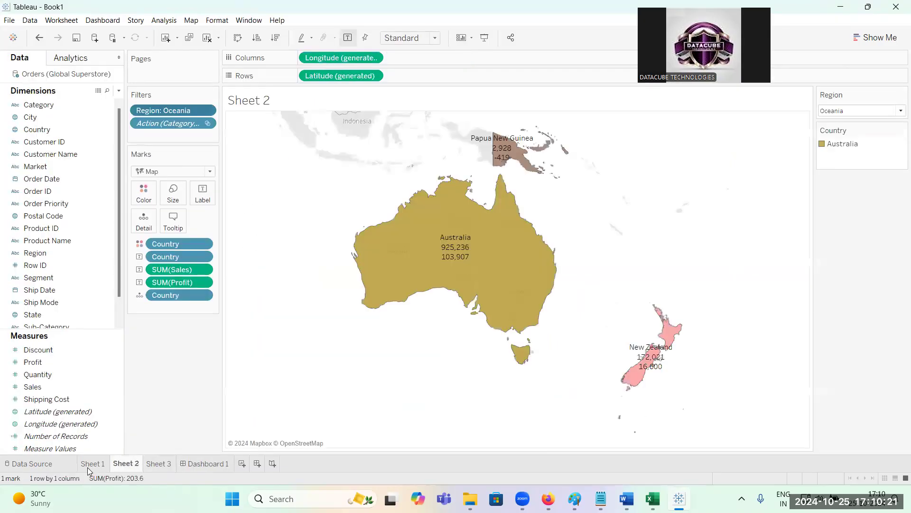
left_click(87, 467)
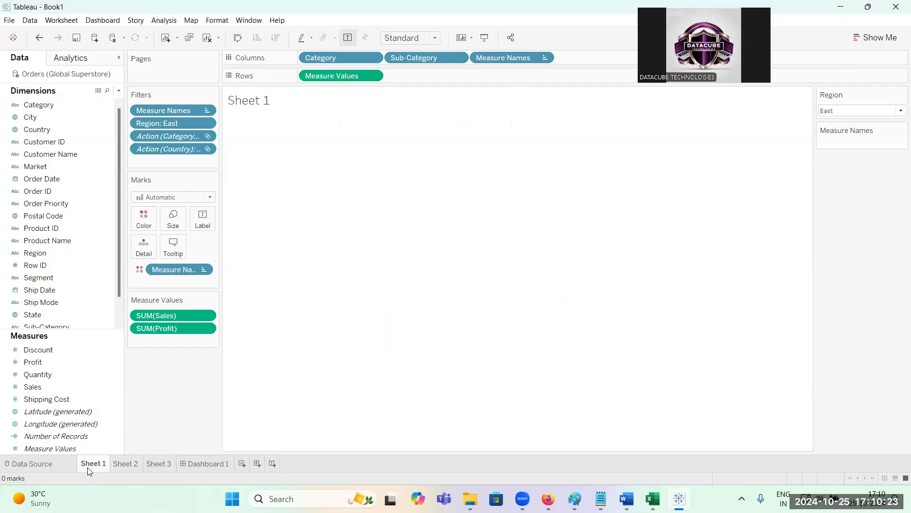
left_click(884, 110)
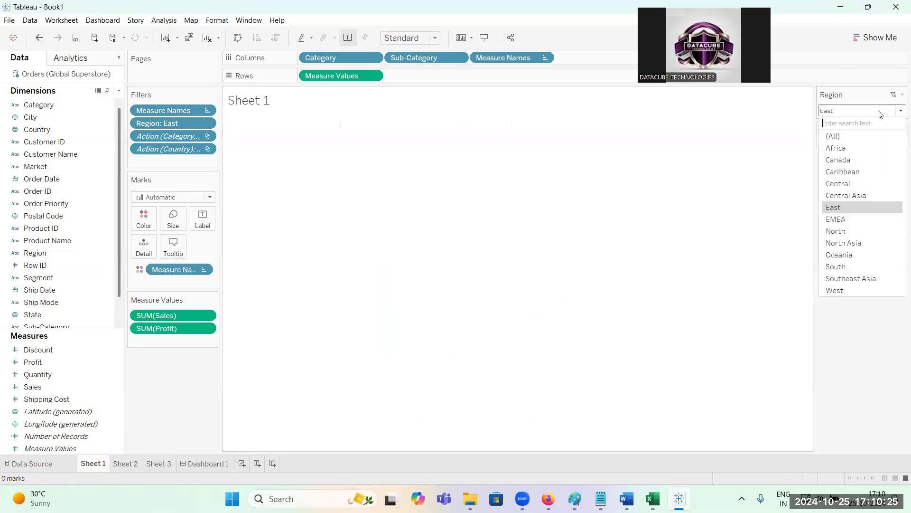
left_click(849, 138)
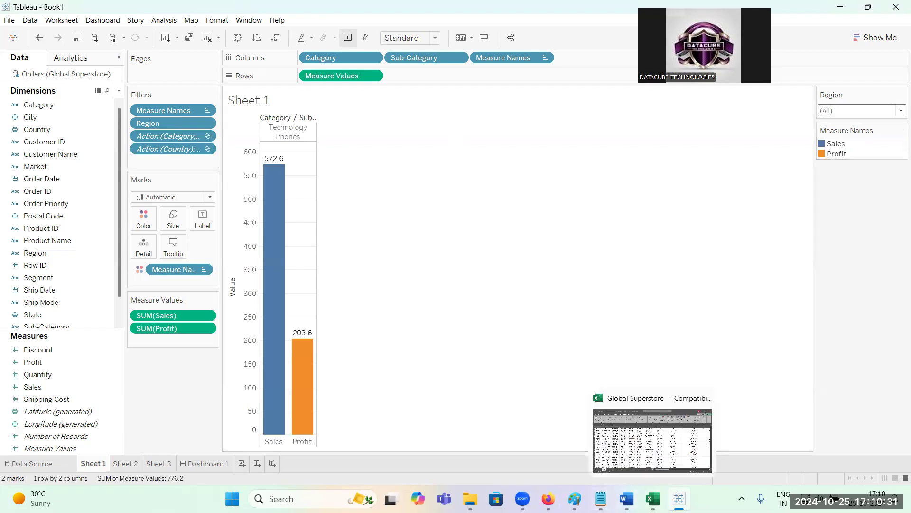
left_click(548, 498)
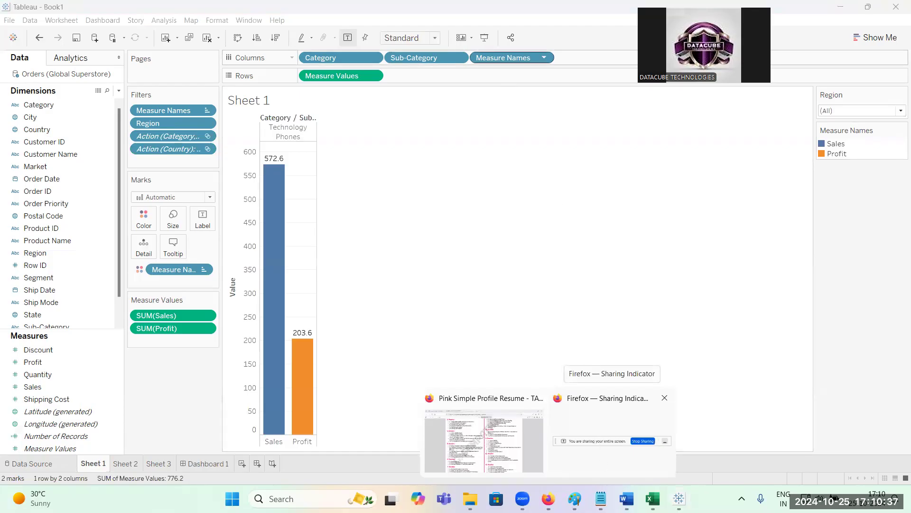
left_click(578, 413)
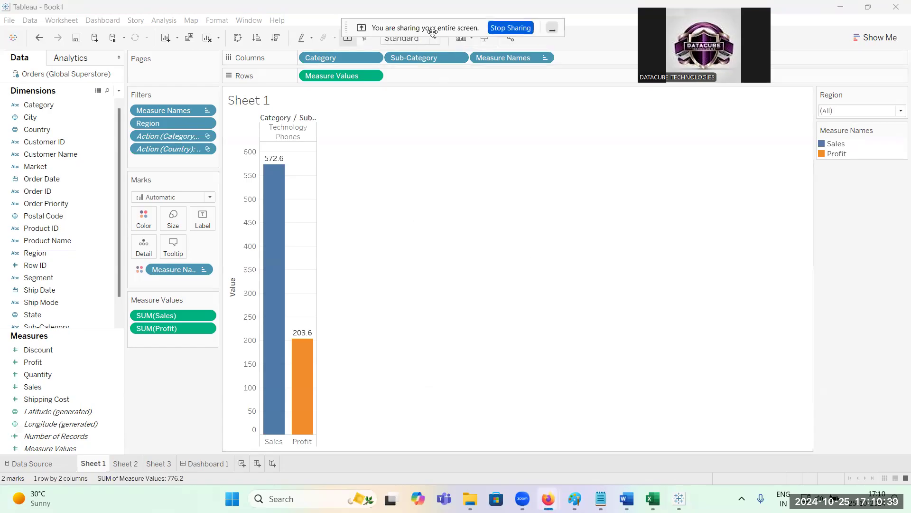